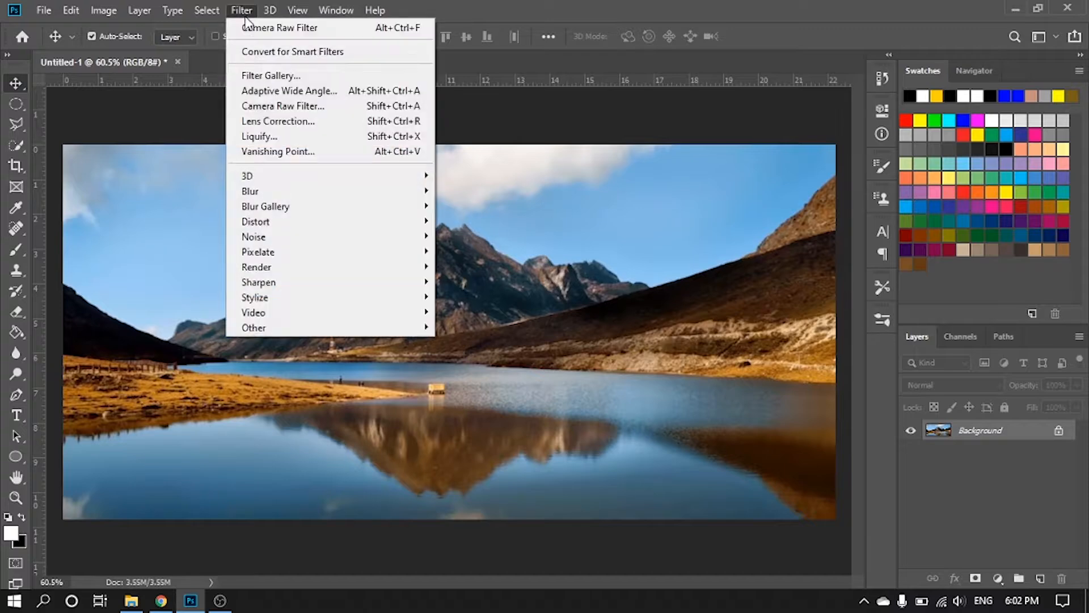
Apply a Camera Raw Filter with Temperature -14, Tint +6, Exposure -0.40, Contrast -11 and Highlights +18 to the lake photo
left_click(278, 105)
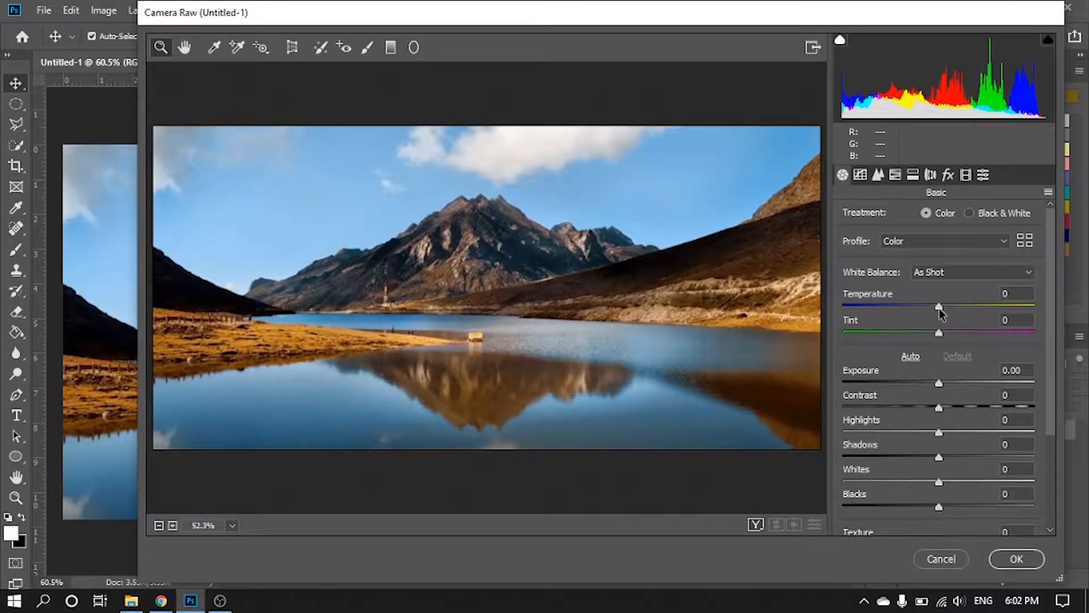
left_click_drag(938, 306, 944, 335)
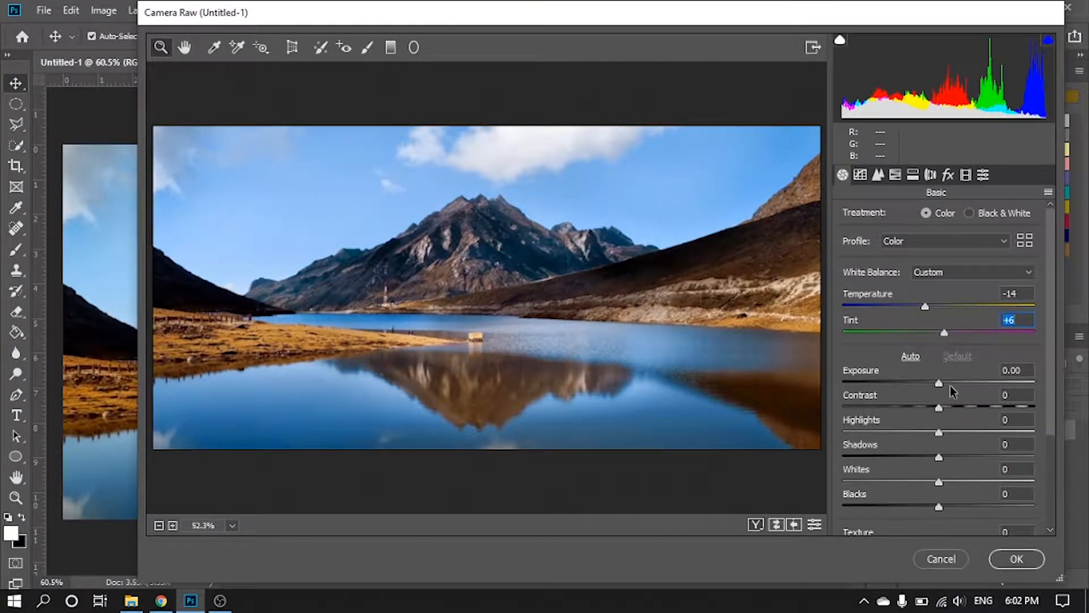
left_click_drag(938, 383, 957, 433)
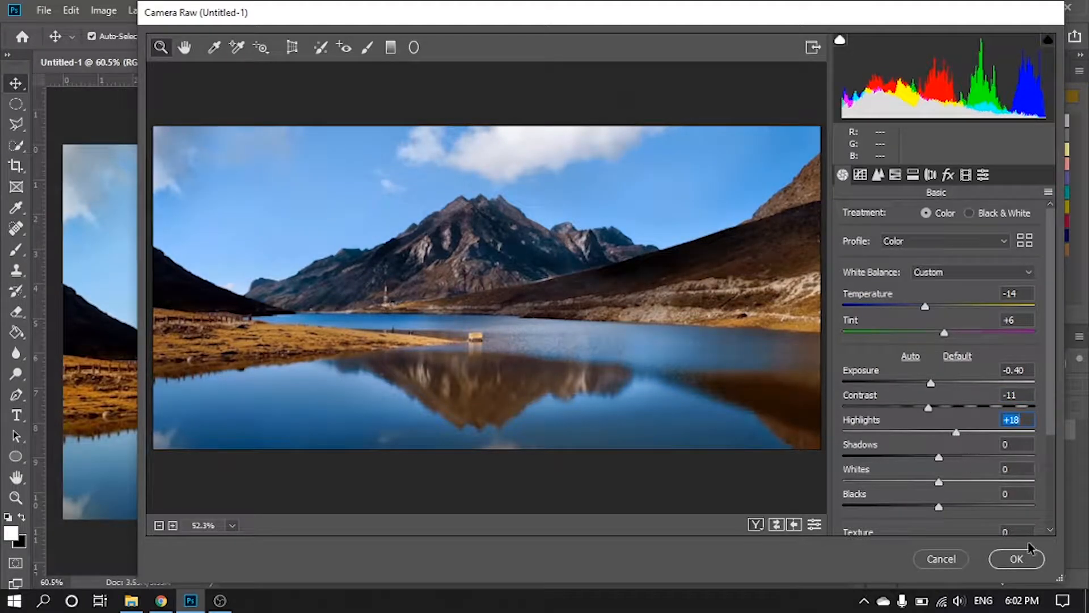
left_click(1020, 561)
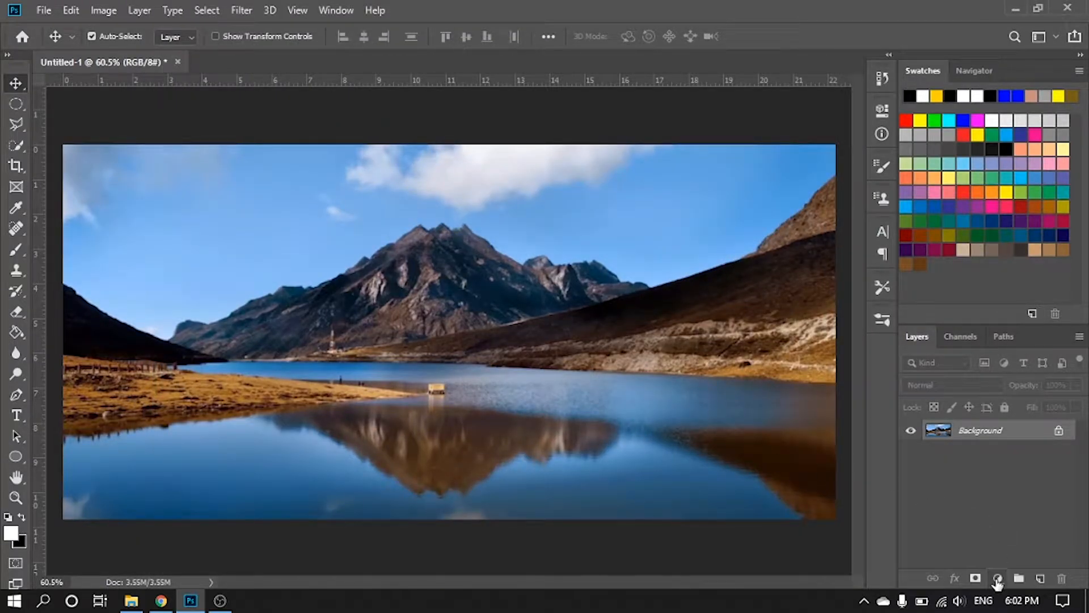
Add a Color Lookup adjustment layer above the Background using the LateSunset.3DL 3D LUT
left_click(998, 579)
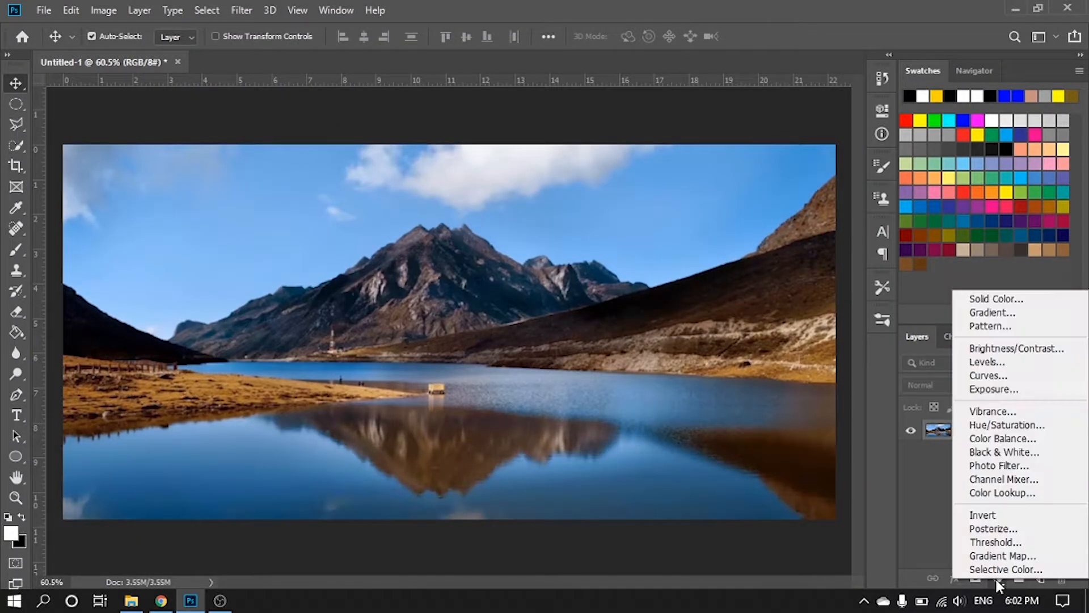
left_click(1015, 493)
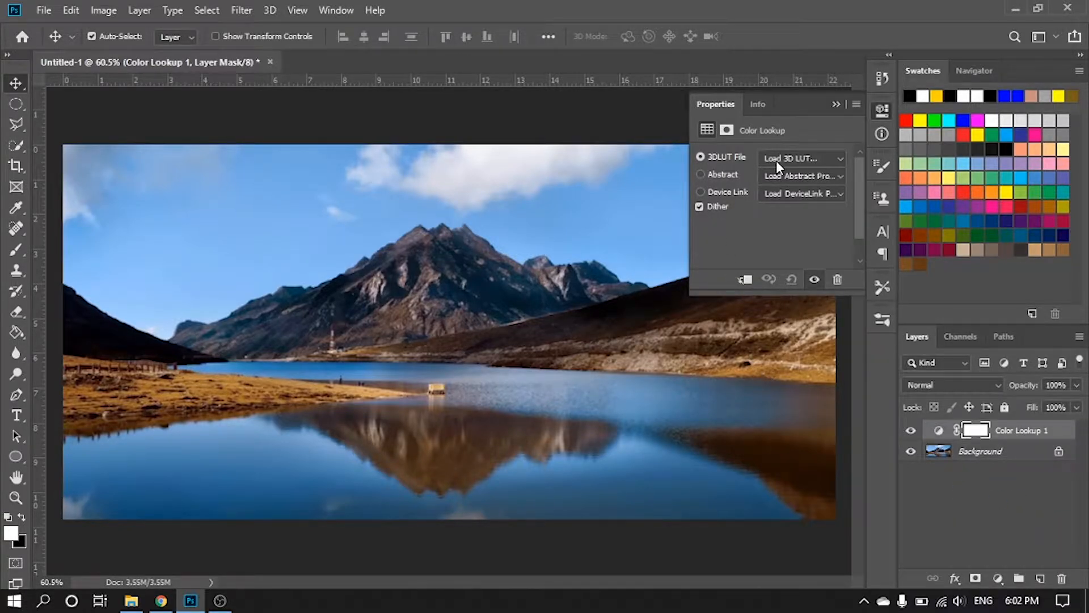
left_click(700, 158)
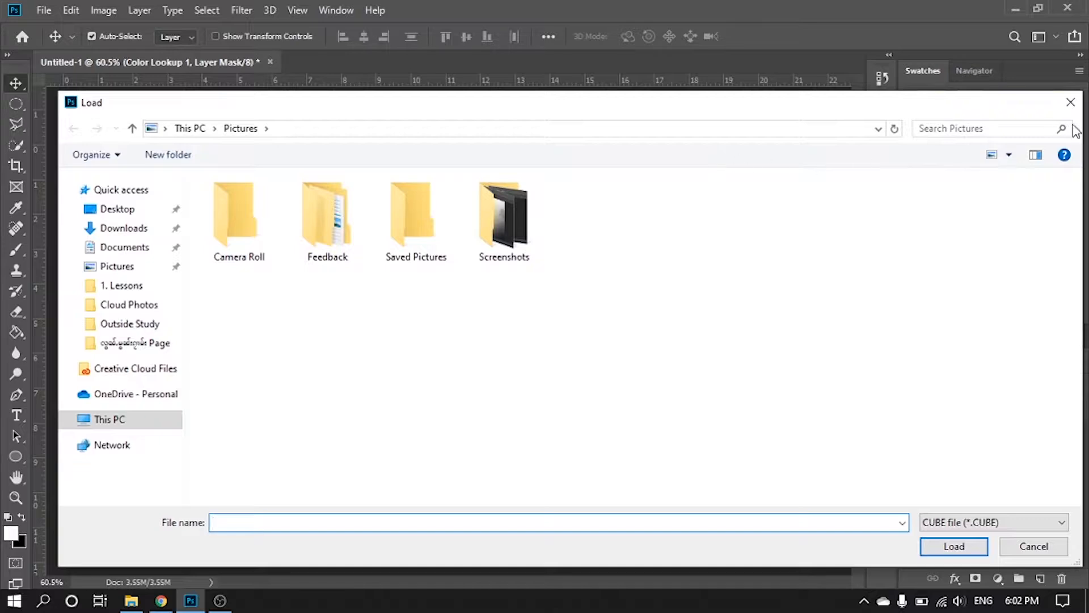
left_click(1070, 105)
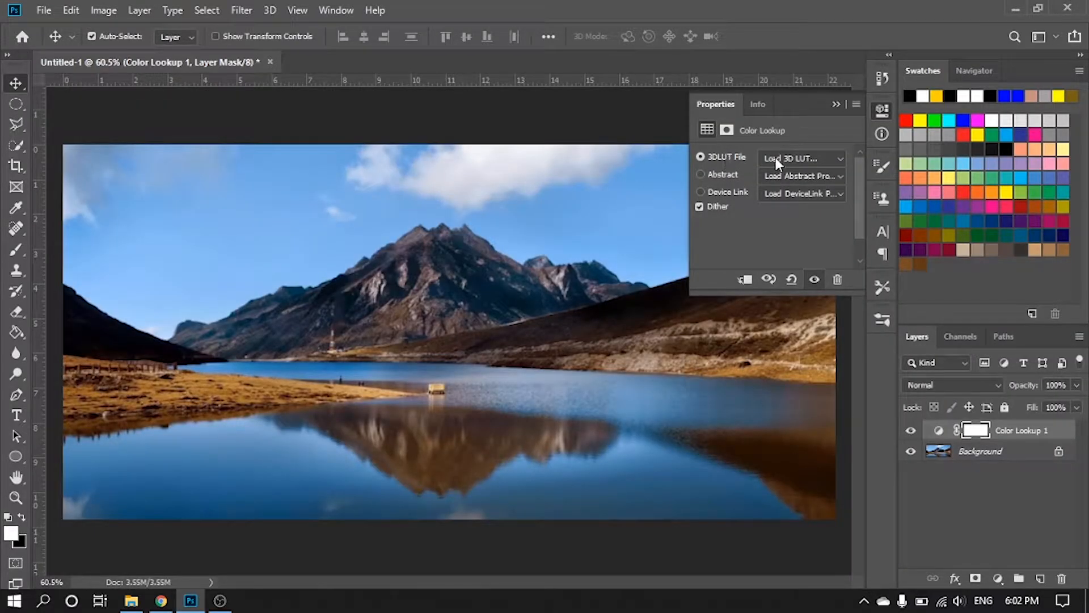
left_click(805, 162)
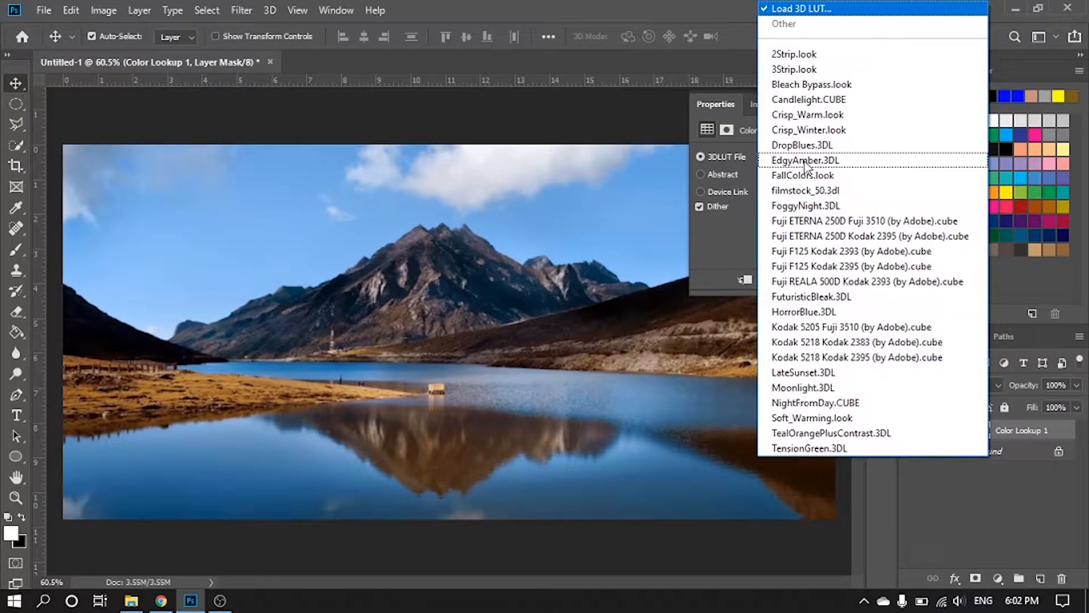
left_click(812, 374)
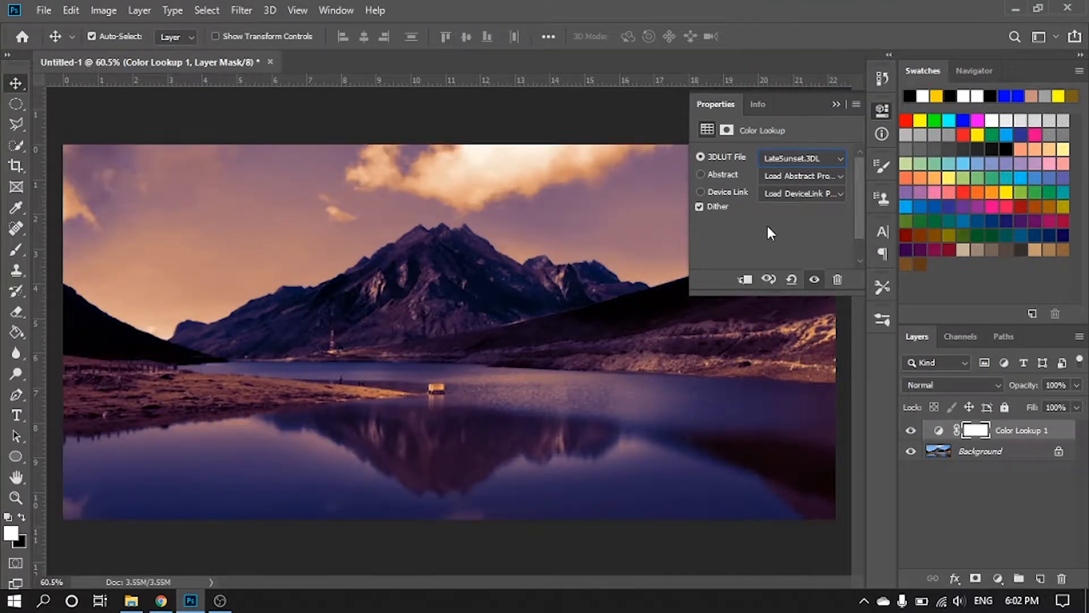
left_click(836, 105)
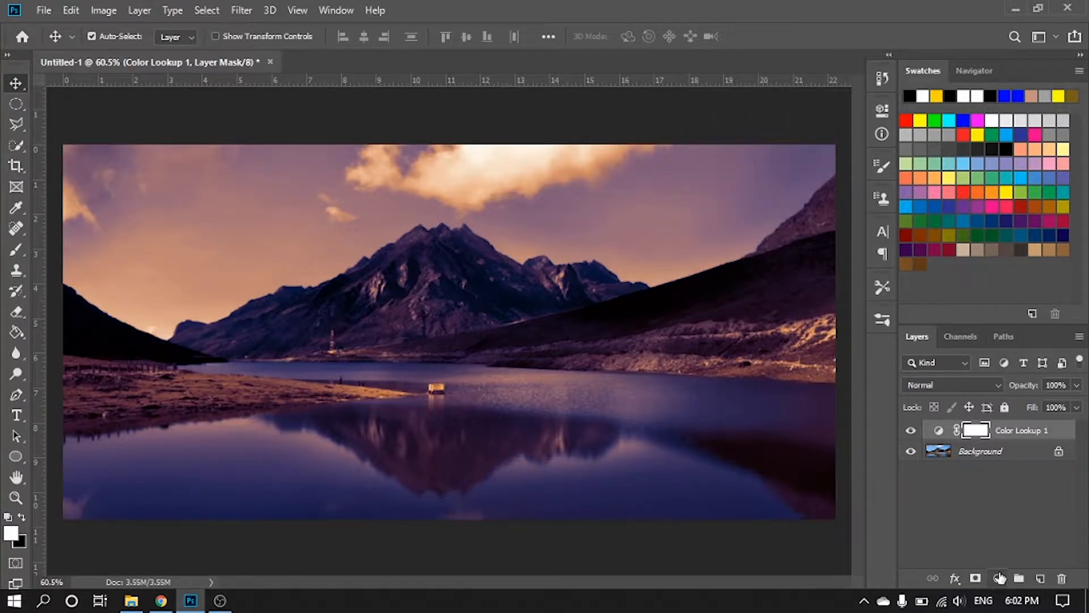
Toggle the Color Lookup layer off and on to compare the image, and set its opacity to 85%
left_click(911, 431)
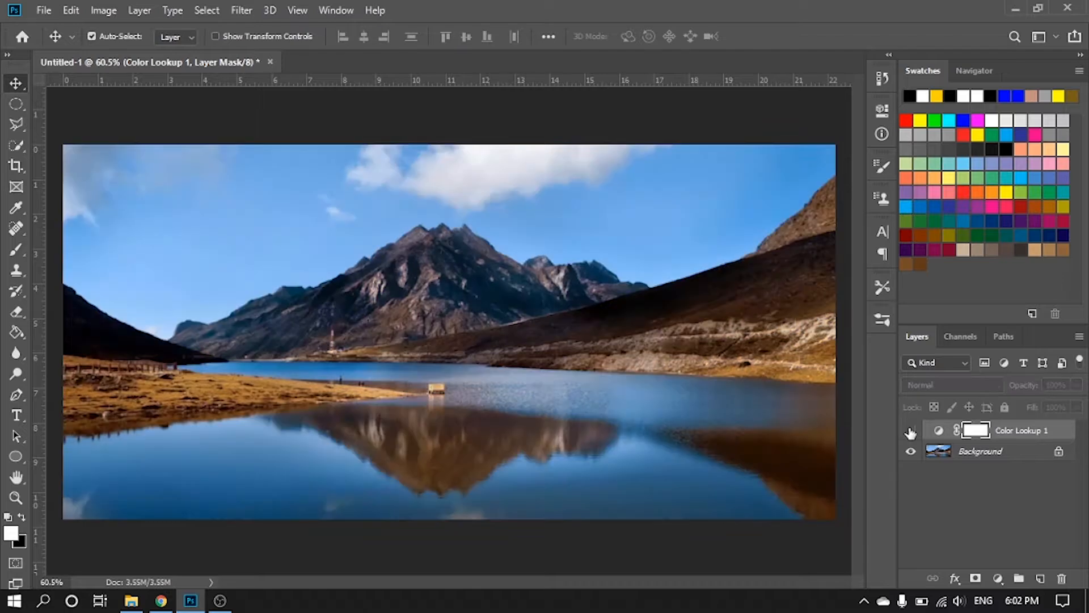
left_click(911, 431)
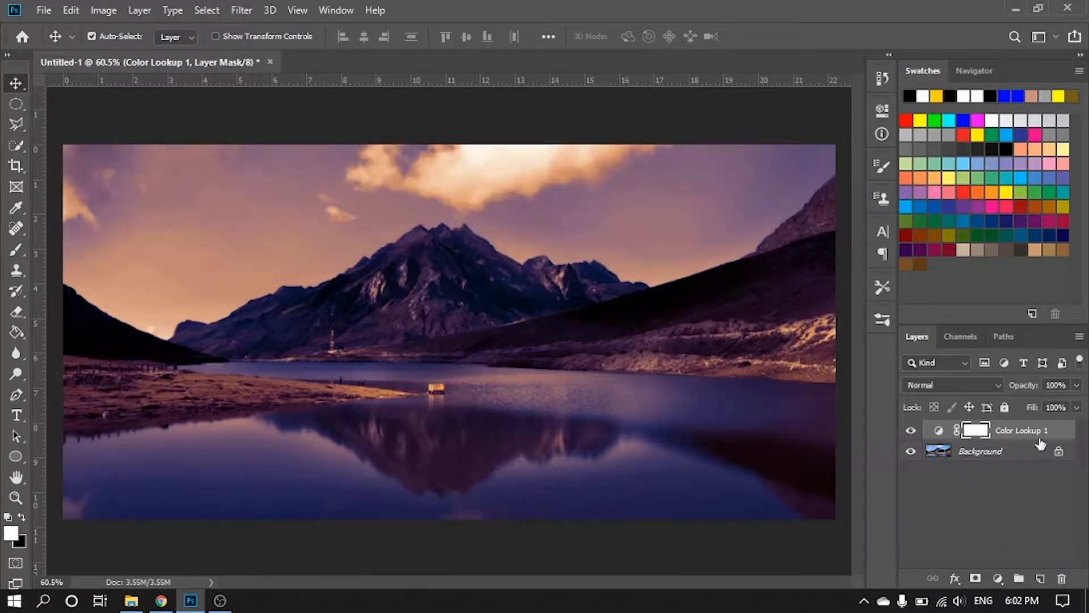
left_click(1076, 385)
left_click_drag(1076, 403, 1067, 403)
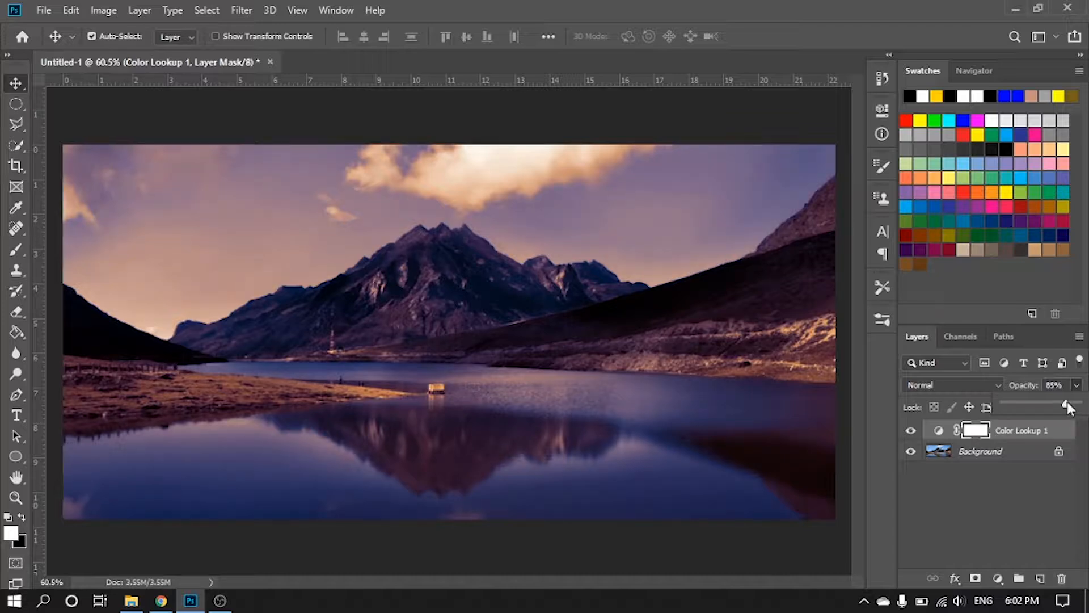
left_click(1077, 385)
left_click(1076, 385)
left_click(1028, 430)
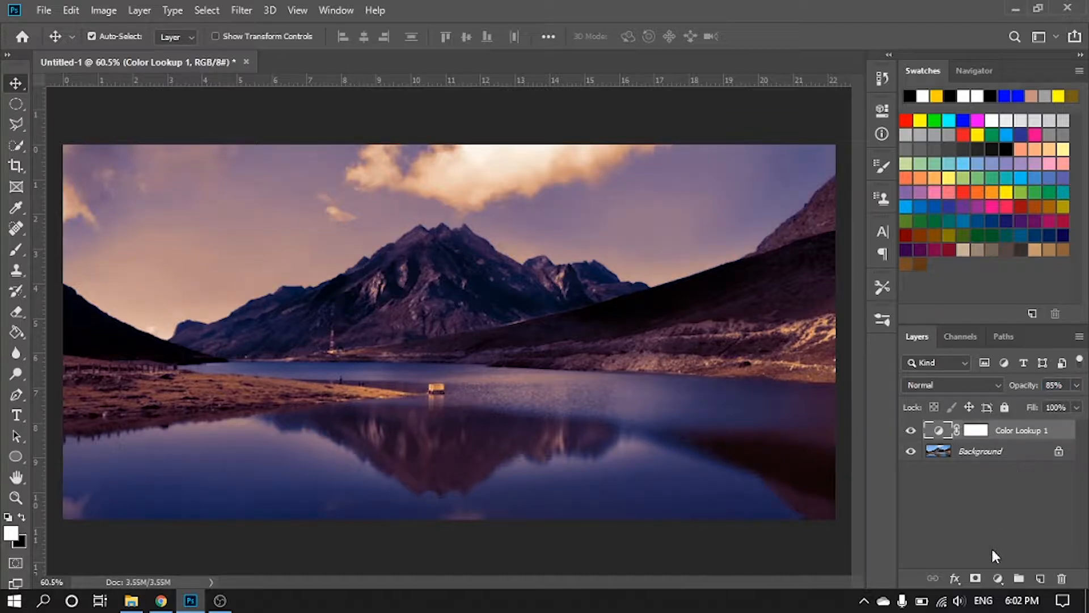
Add a Gradient Fill layer with Radial style and place the glow's centre at the mountain's lower slope
left_click(997, 577)
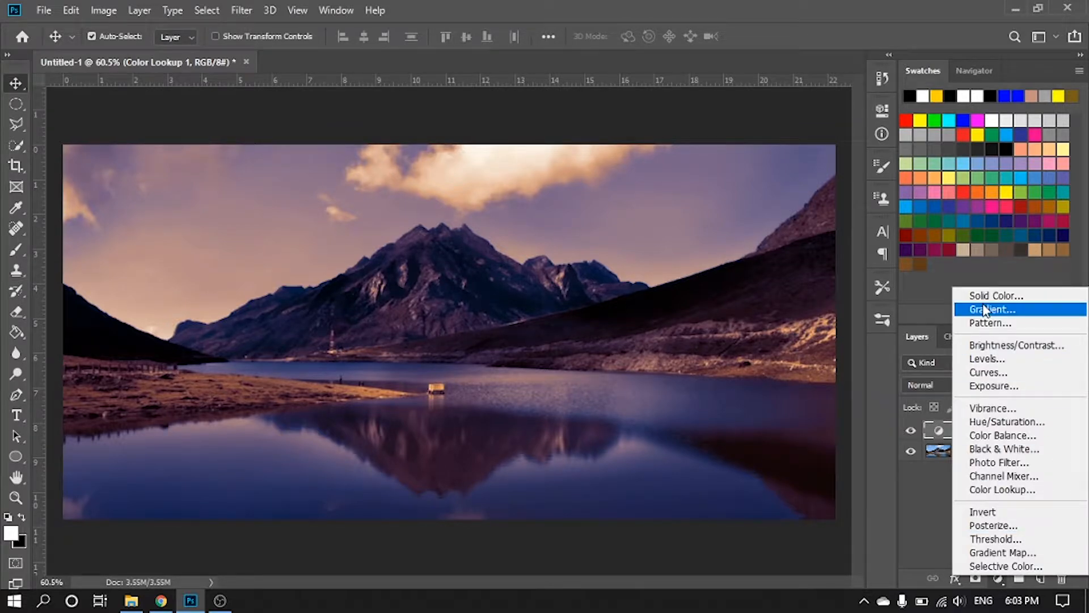
left_click(985, 310)
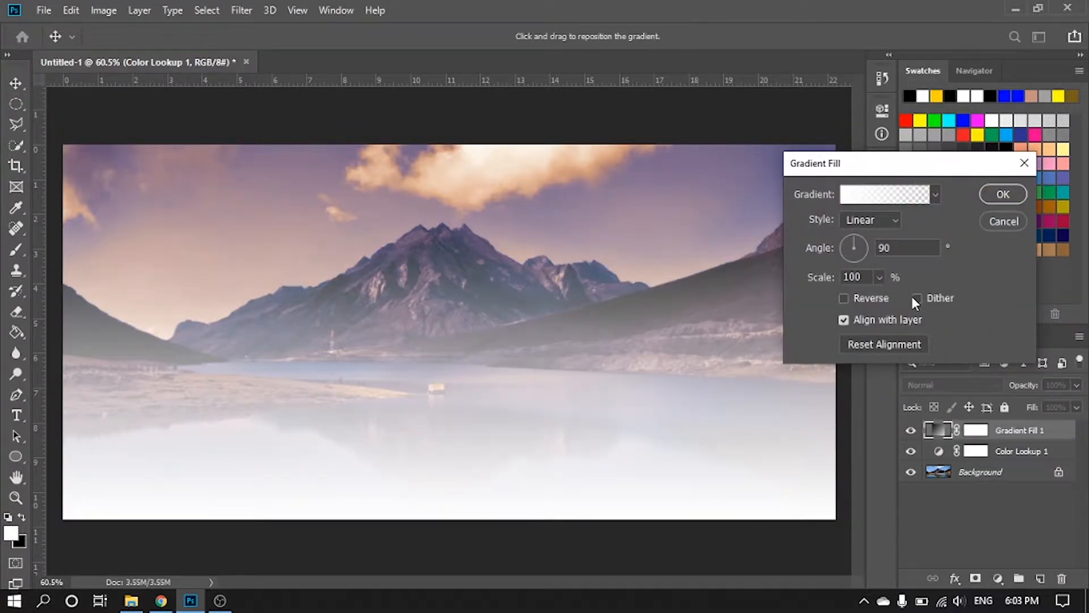
left_click(866, 225)
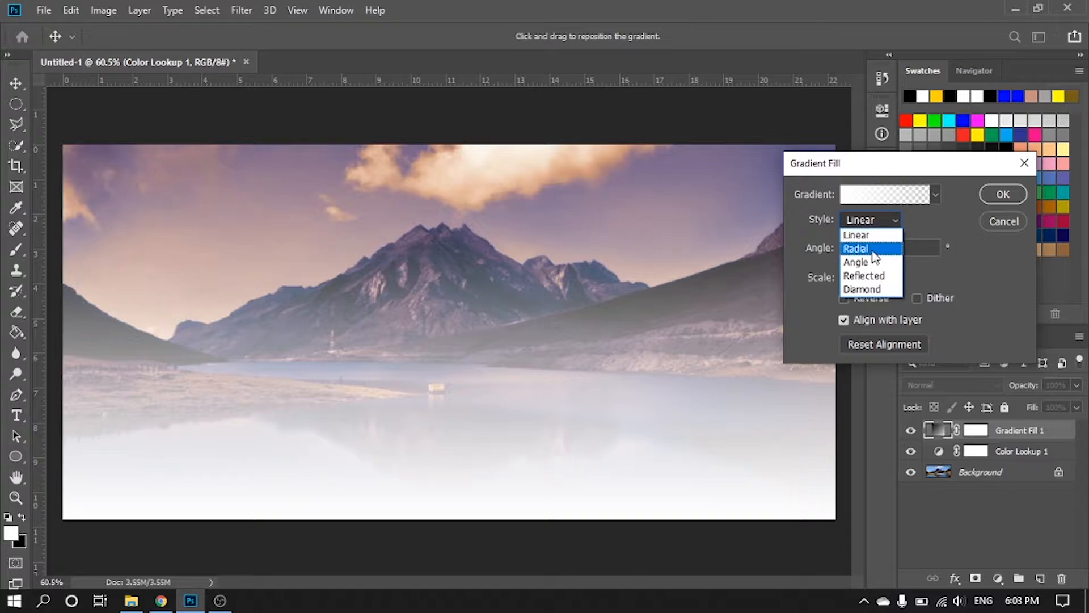
left_click(874, 253)
left_click_drag(450, 348, 414, 318)
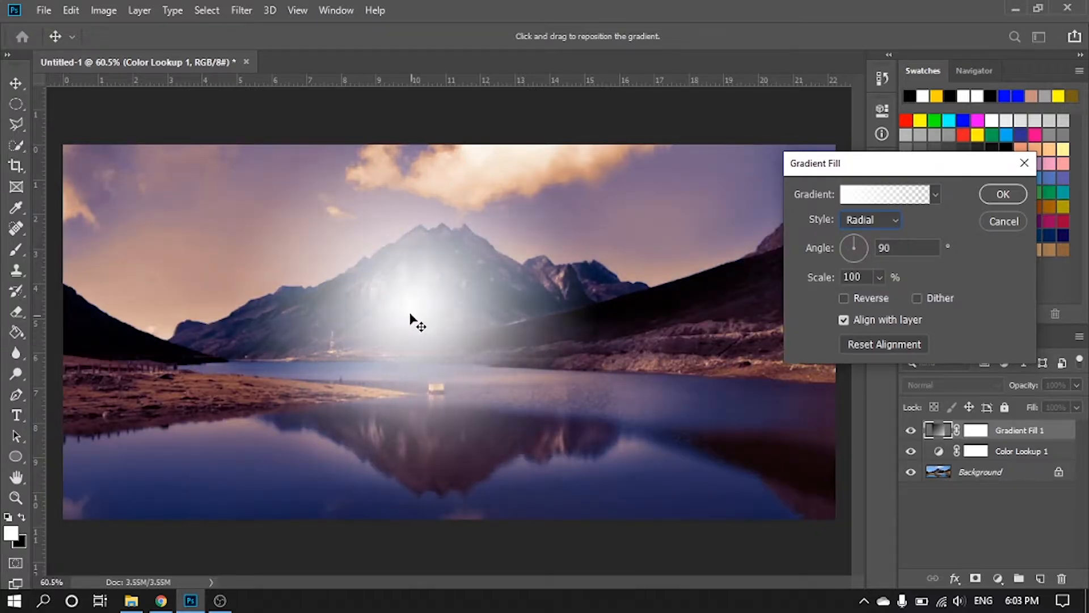
Edit the fill's gradient and recolour its starting white colour stop to orange ff8a00
left_click(847, 195)
left_click(716, 445)
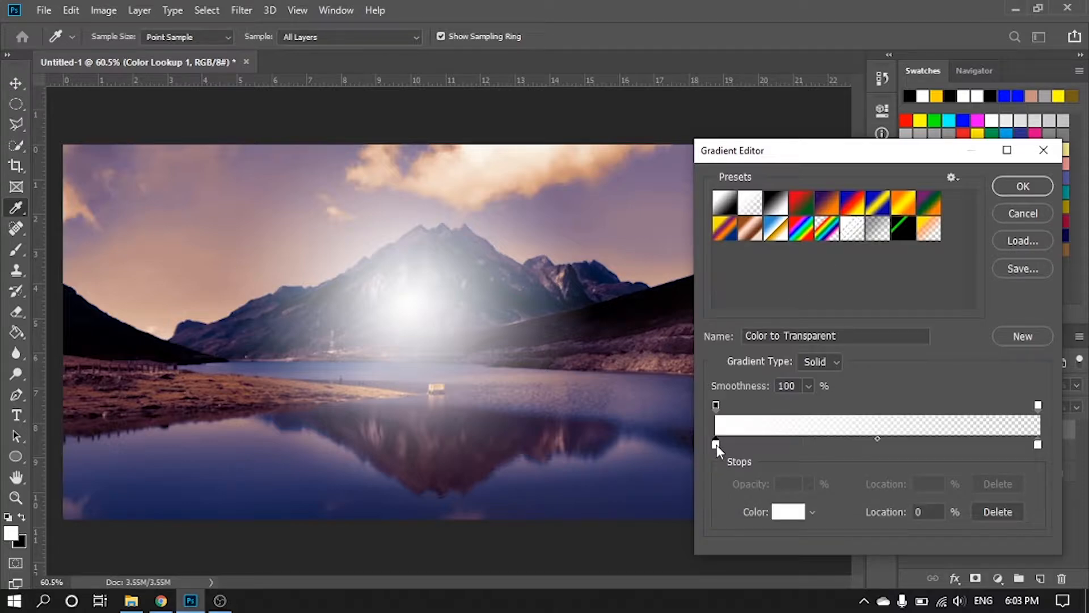
left_click(788, 512)
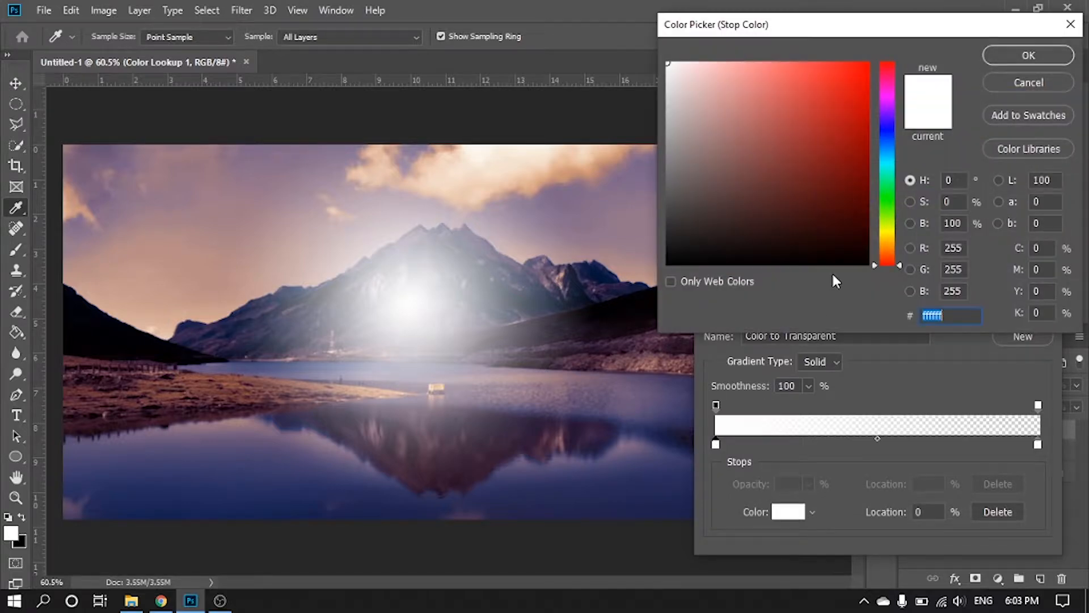
left_click(888, 244)
left_click_drag(836, 85, 869, 61)
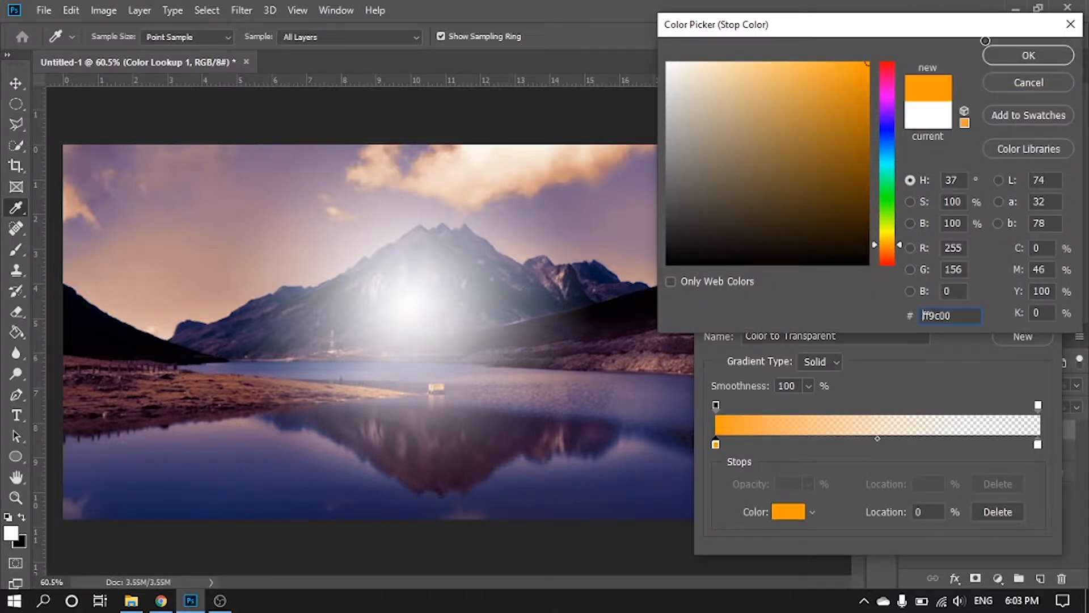
left_click(889, 246)
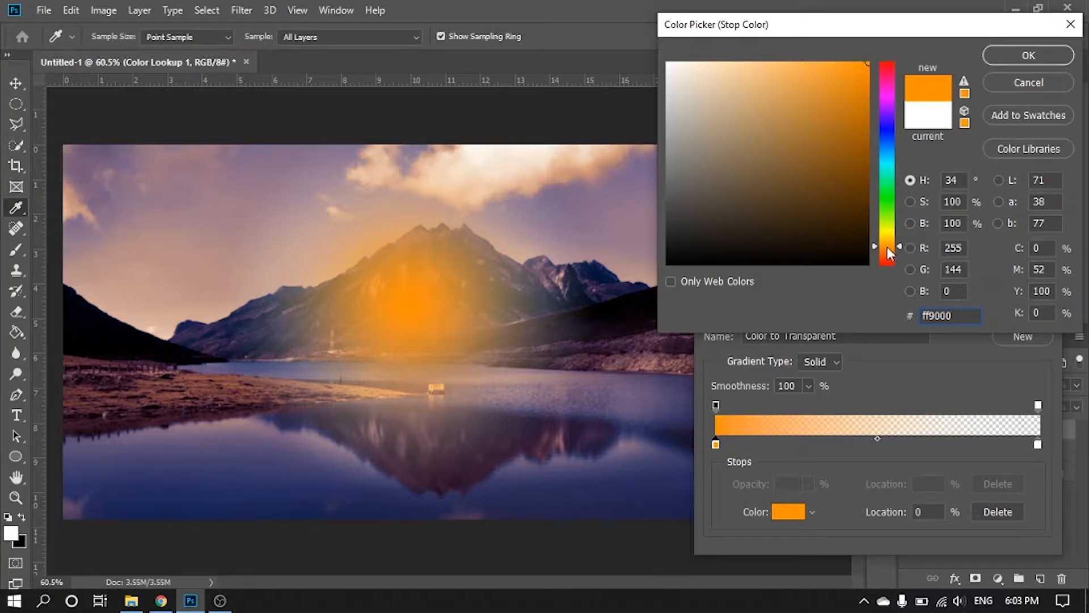
left_click(888, 248)
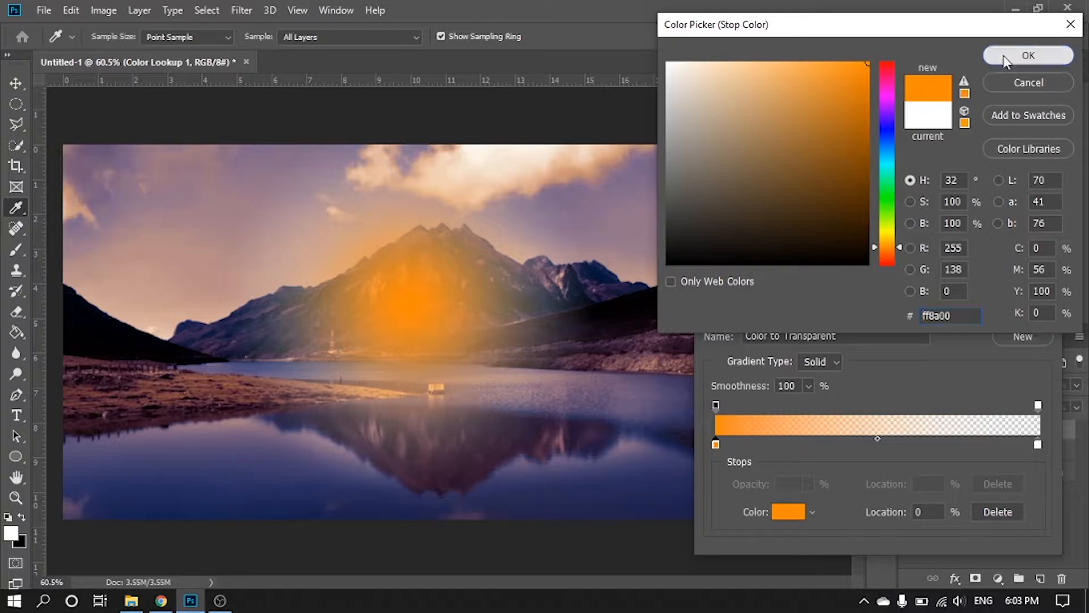
left_click(1029, 55)
Delete the gradient's white end colour stop and shift the orange stop to about 18%
left_click_drag(716, 445, 758, 447)
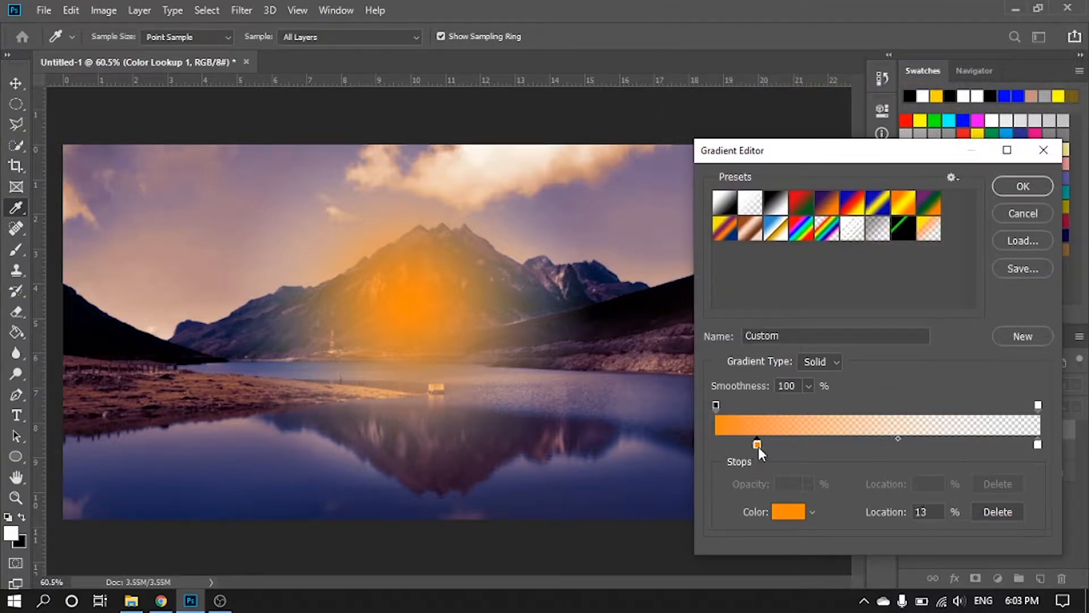
left_click(1039, 444)
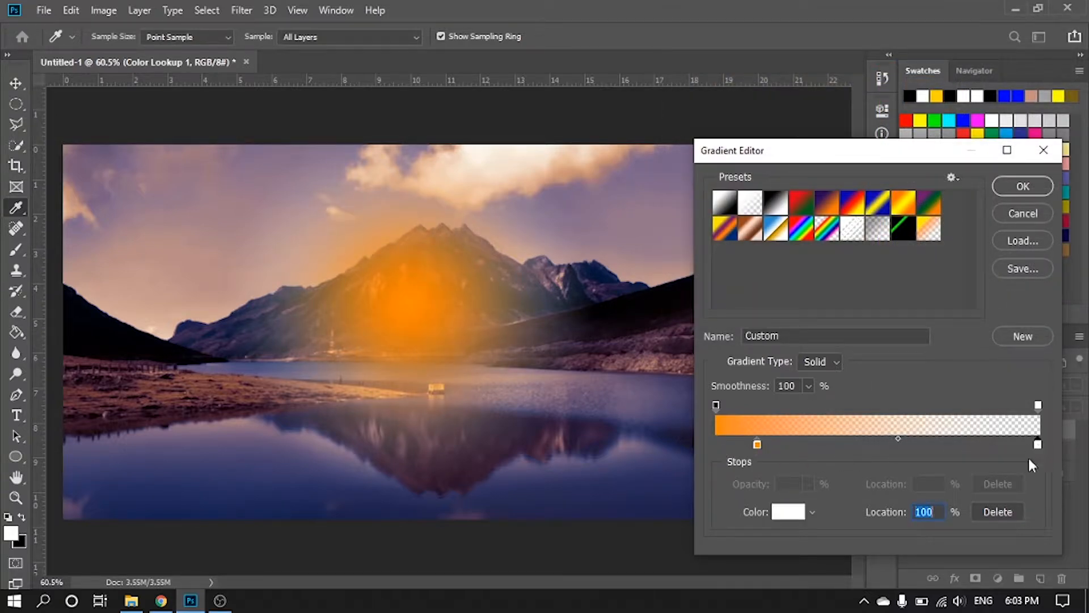
left_click(1000, 512)
left_click_drag(757, 443, 777, 448)
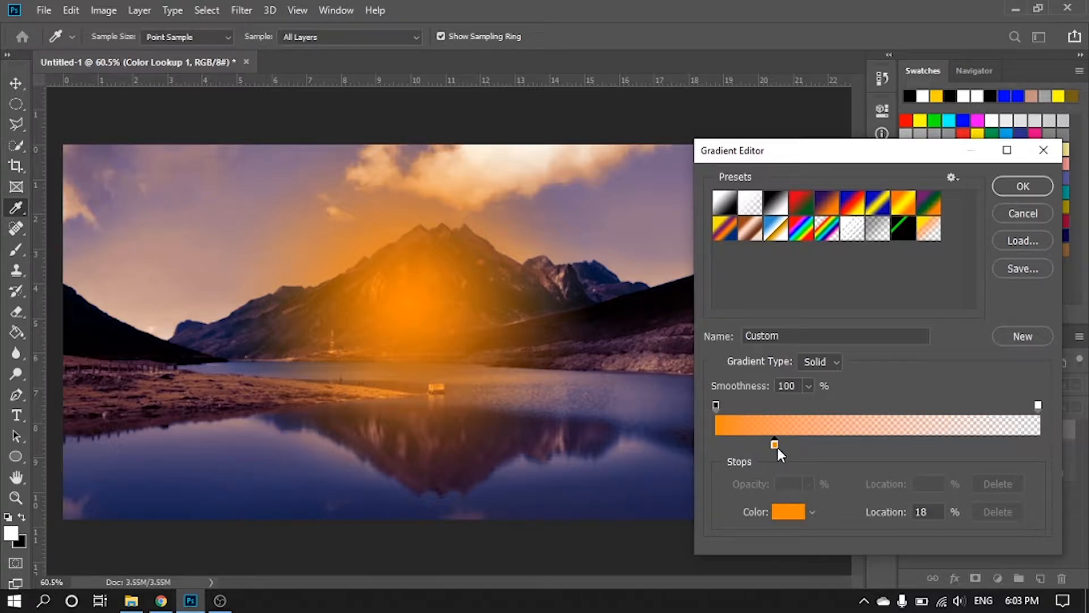
Add a golden yellow colour stop to the gradient at about 5% and move the orange stop to 54%
left_click(717, 445)
left_click(789, 513)
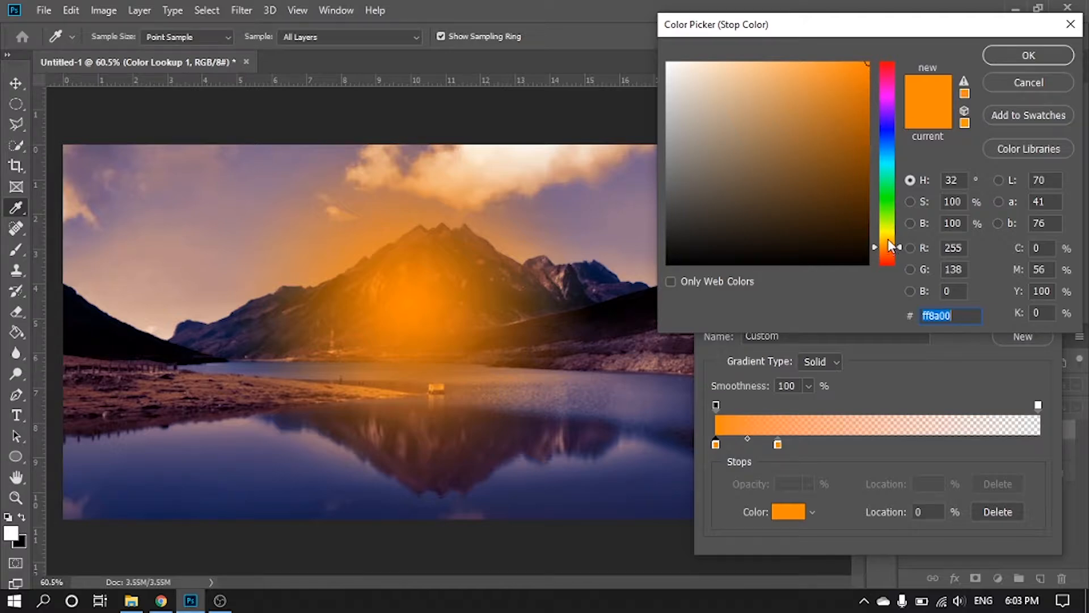
left_click_drag(892, 248, 892, 239)
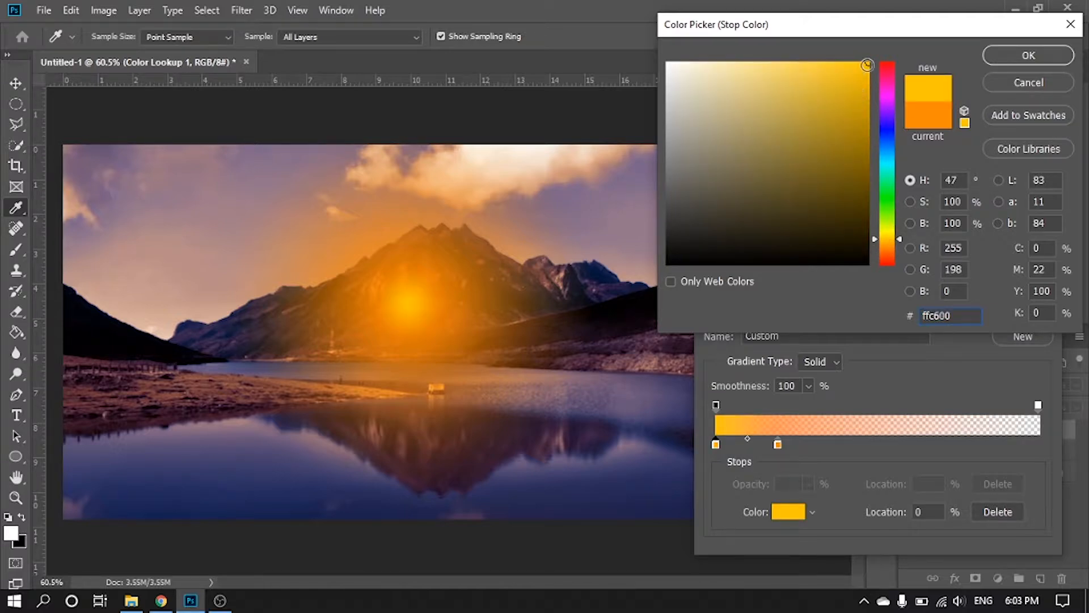
left_click(866, 66)
left_click(1015, 64)
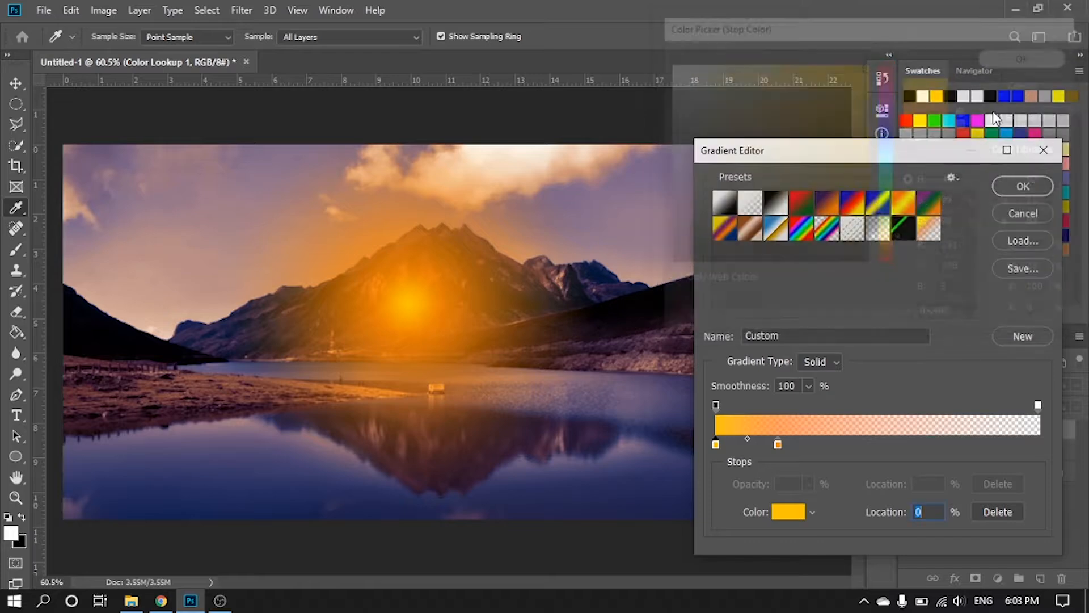
left_click_drag(779, 442, 881, 453)
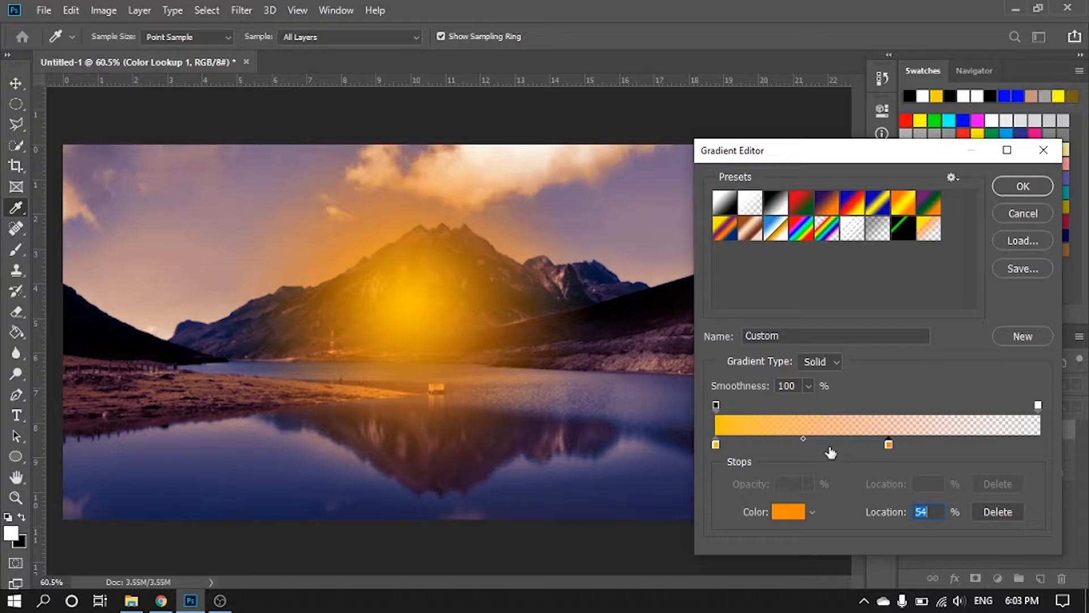
left_click_drag(717, 446, 734, 447)
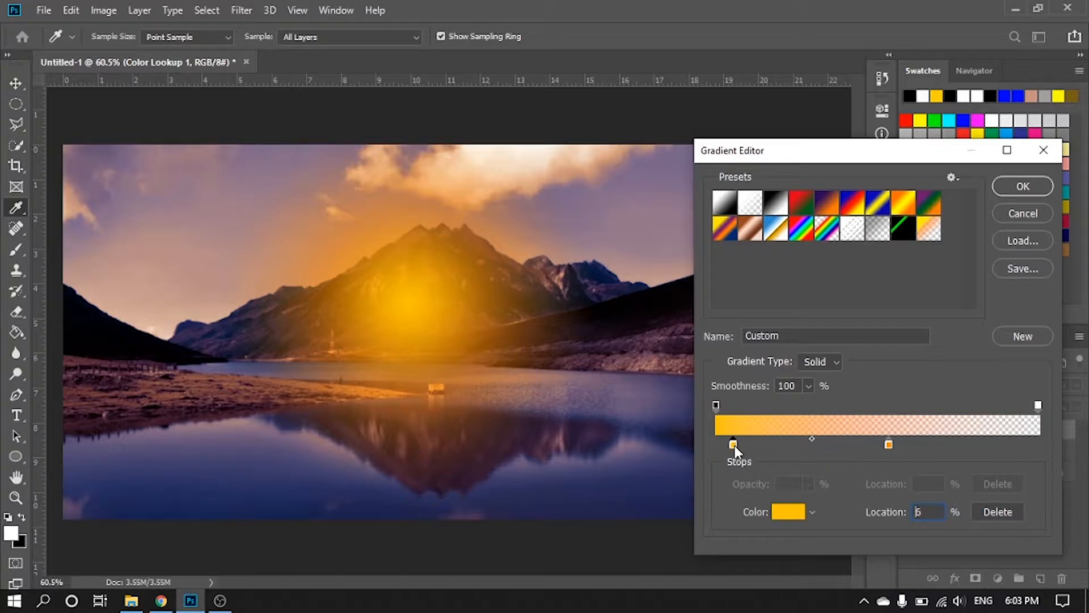
Add a pale yellow f7db6a colour stop at 0%, move the golden yellow stop to 13% and accept the edited gradient
left_click(717, 444)
left_click(780, 513)
left_click(887, 239)
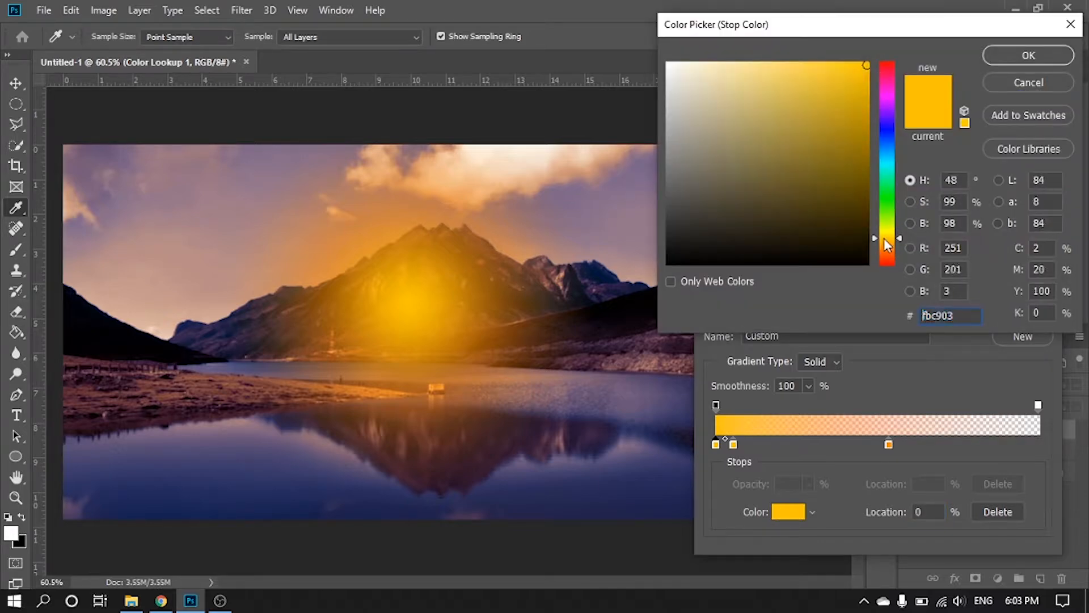
left_click(868, 62)
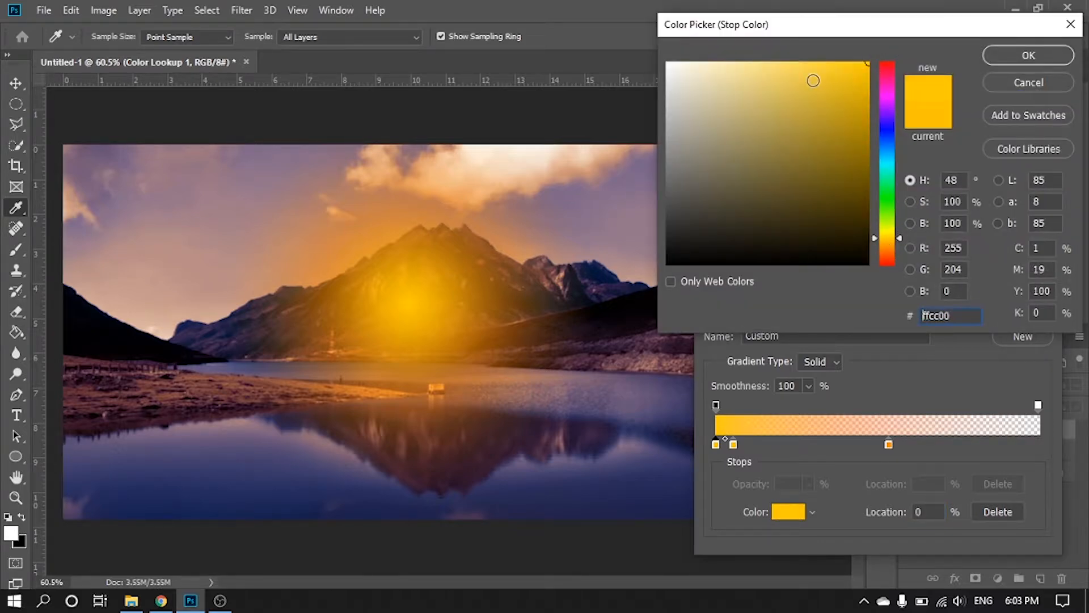
left_click(783, 68)
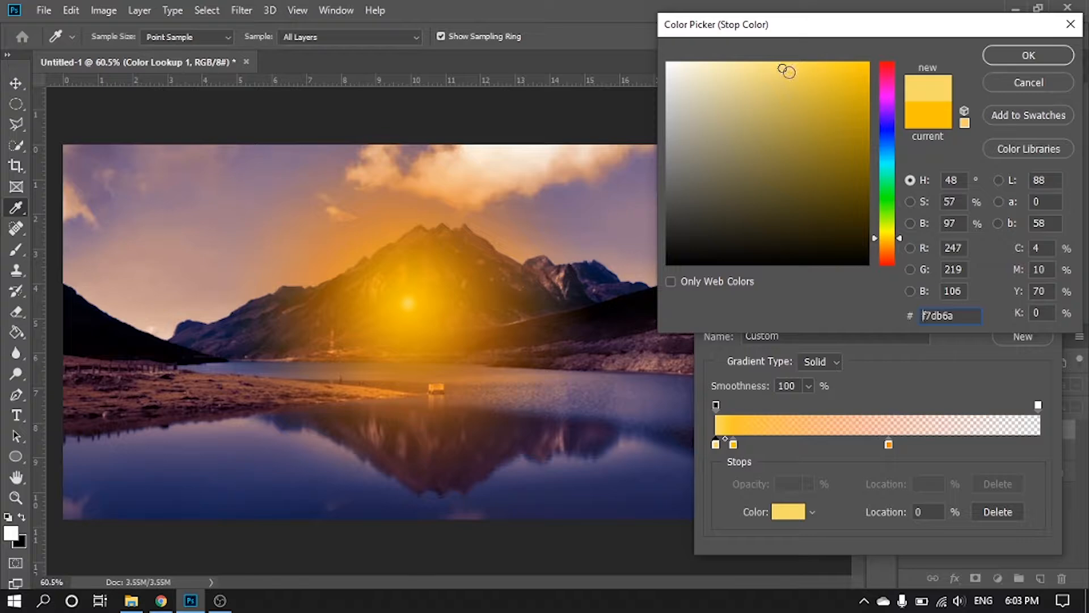
left_click(733, 445)
left_click(1021, 55)
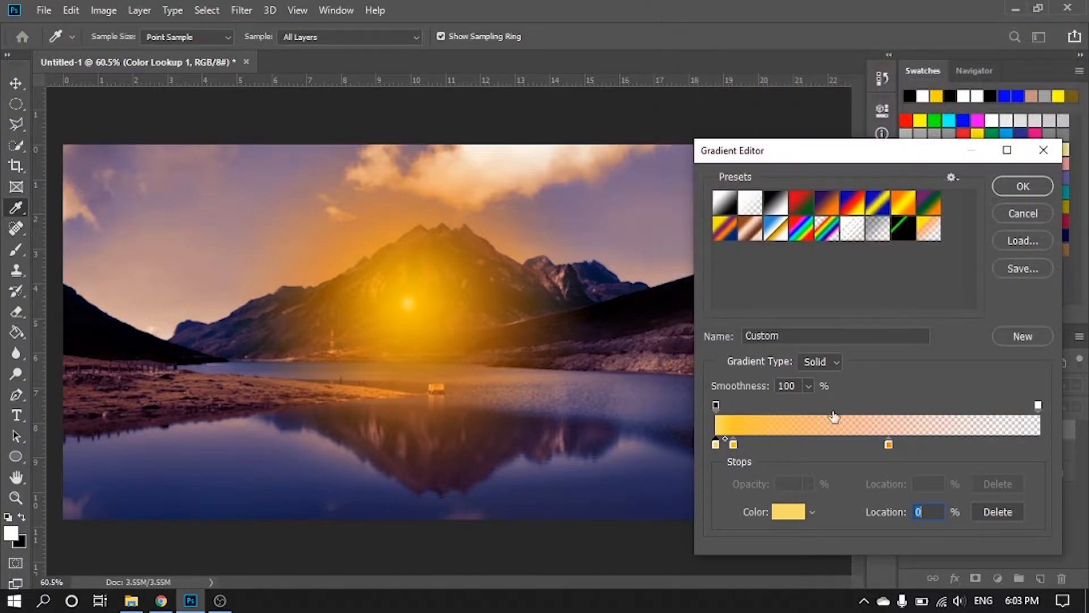
left_click_drag(734, 446, 760, 446)
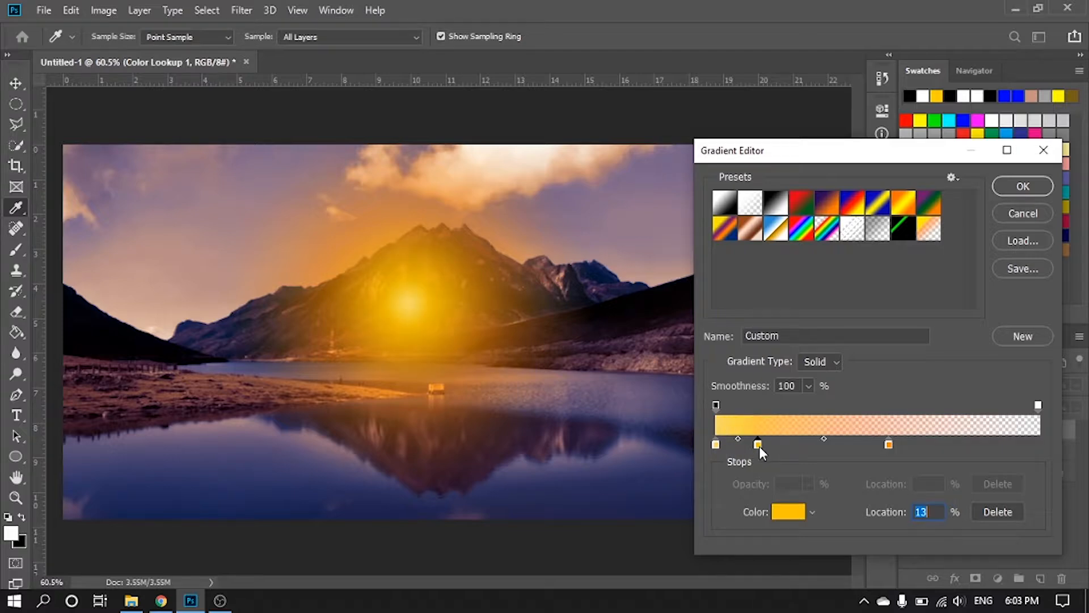
left_click(1030, 187)
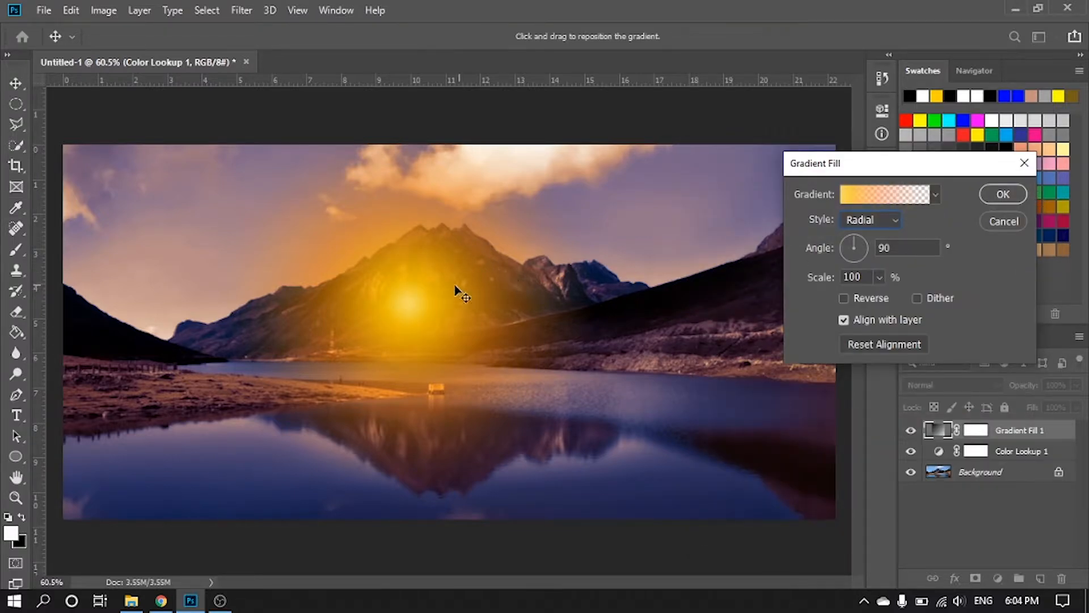
Reposition the radial glow onto the ridge left of the main peak and set the gradient fill's scale to 144%
left_click_drag(403, 300, 332, 279)
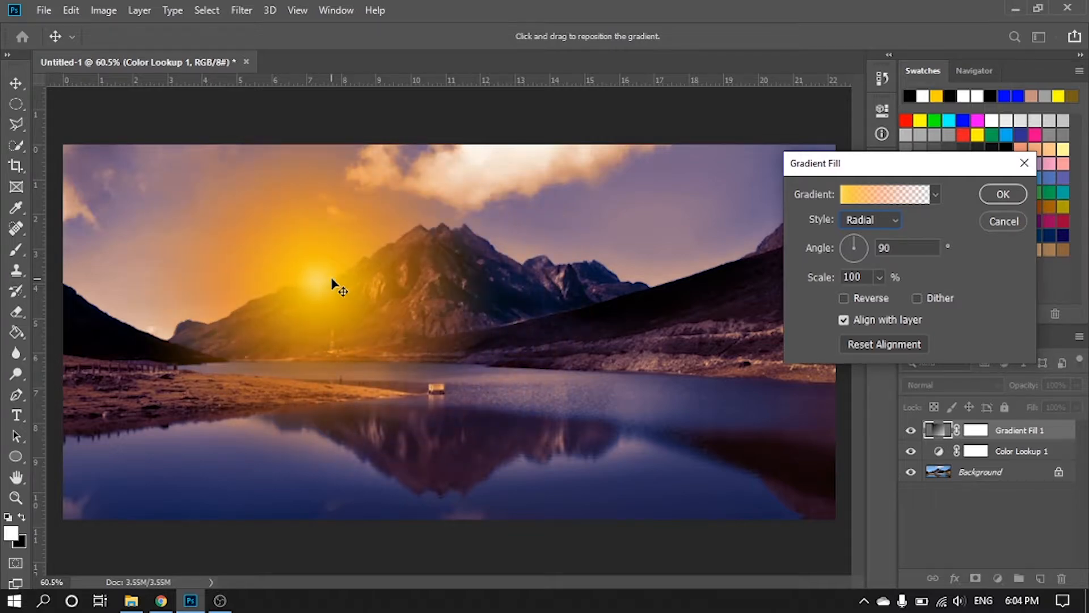
left_click(879, 277)
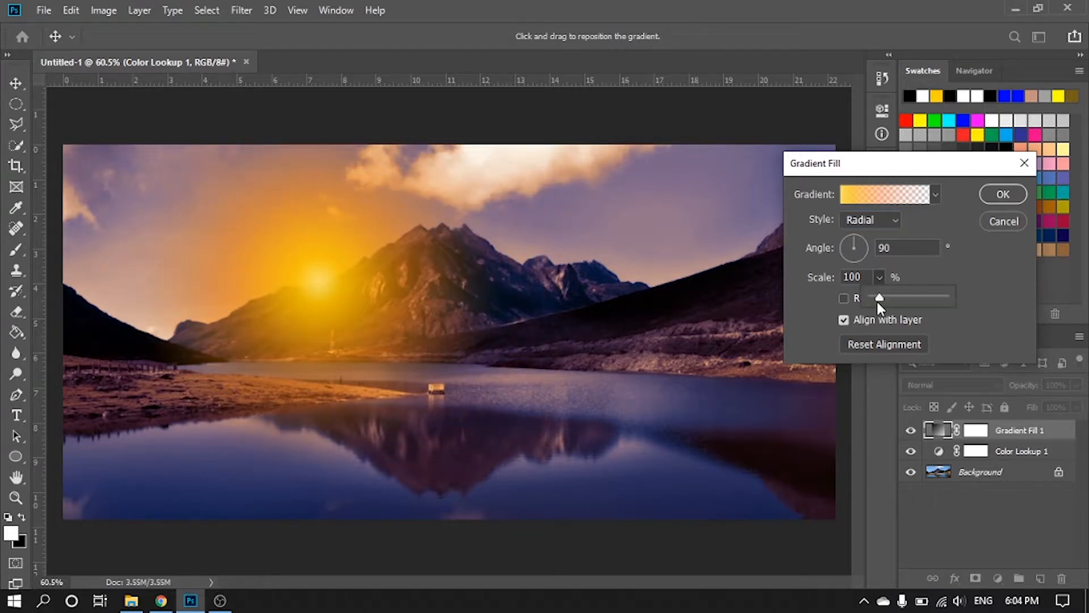
left_click_drag(881, 297, 894, 298)
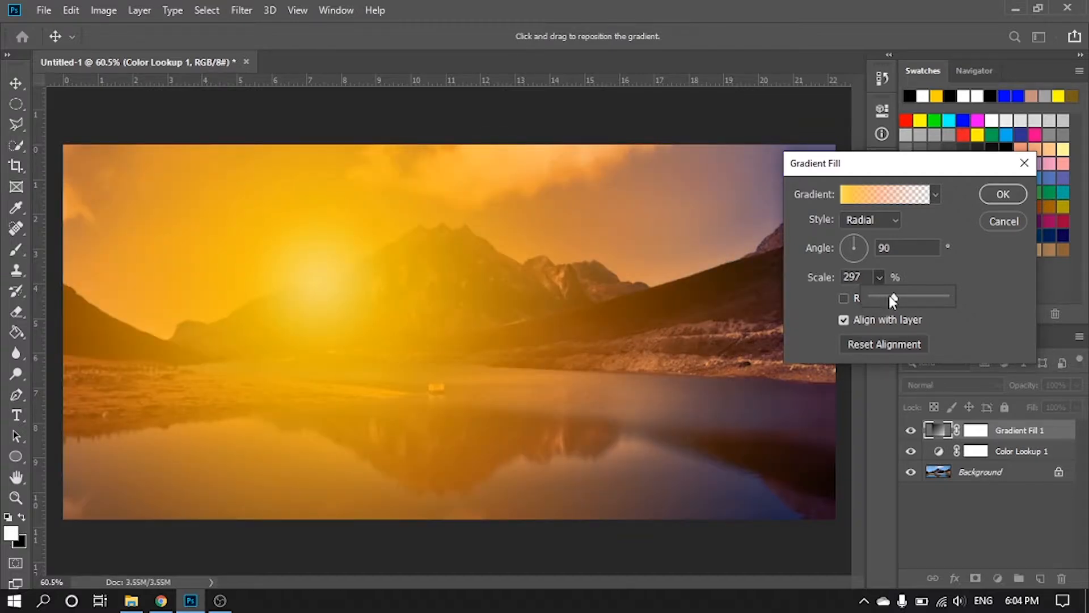
left_click(890, 297)
left_click(883, 295)
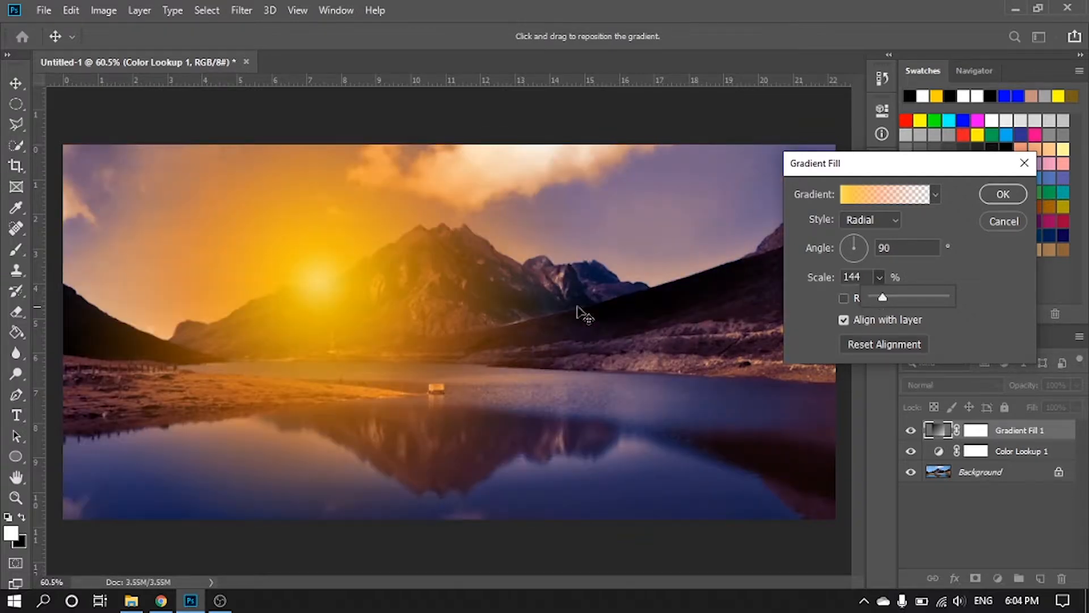
left_click(324, 289)
left_click_drag(328, 277, 321, 282)
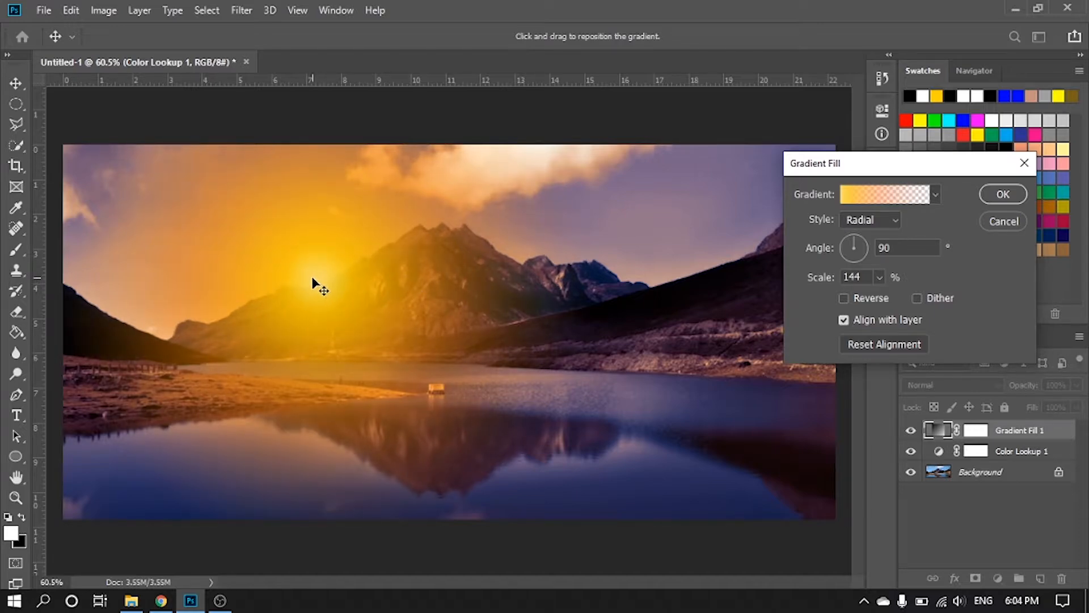
left_click(1005, 194)
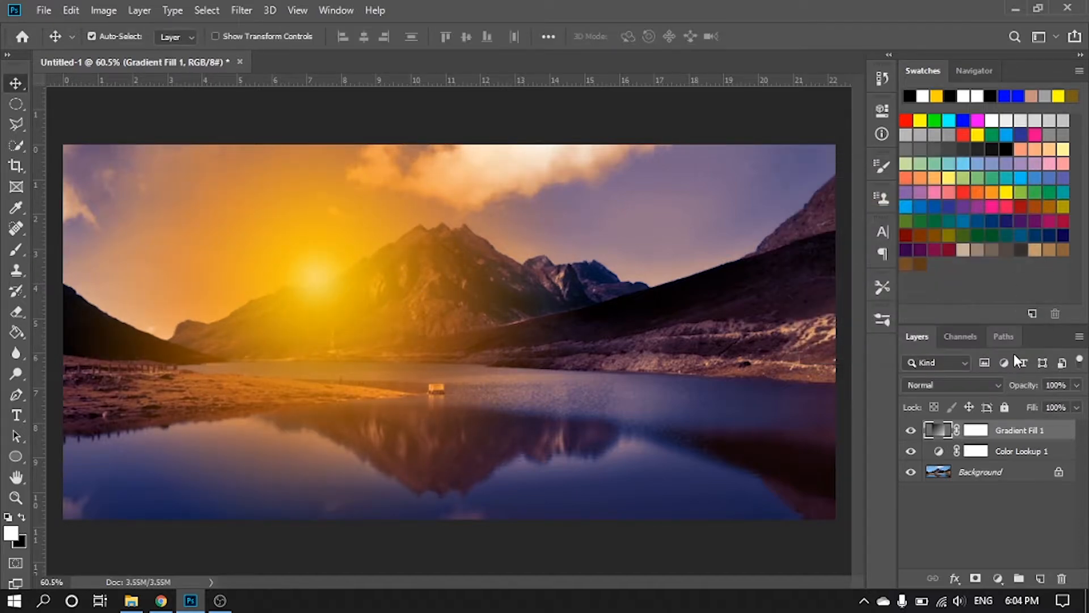
Set the gradient fill layer's blend mode to Overlay and duplicate the layer
left_click(959, 386)
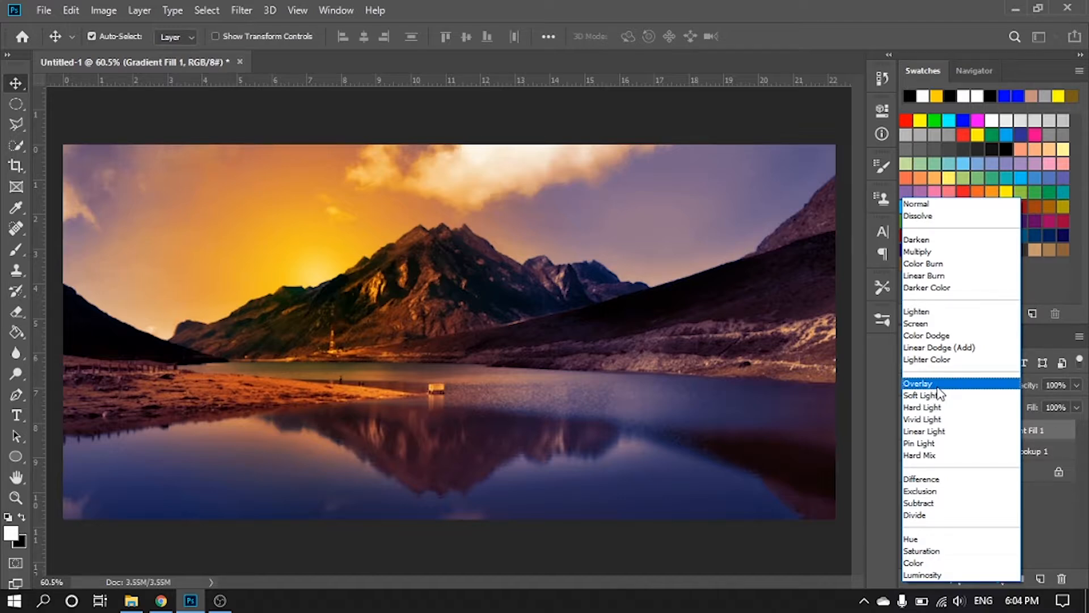
left_click(936, 384)
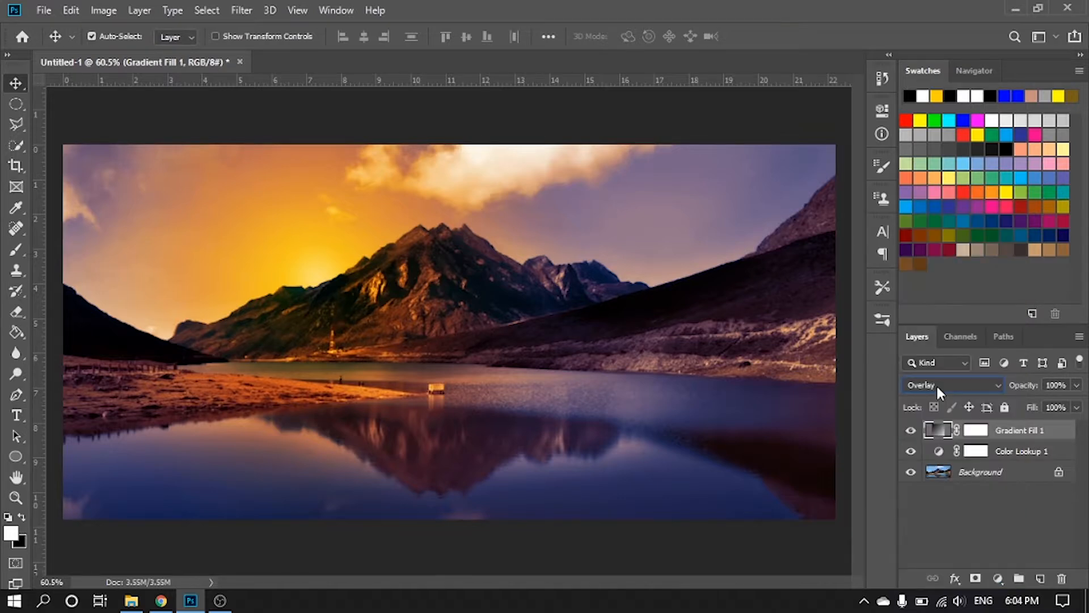
left_click(1016, 518)
left_click(1008, 432)
left_click_drag(1027, 434, 1041, 573)
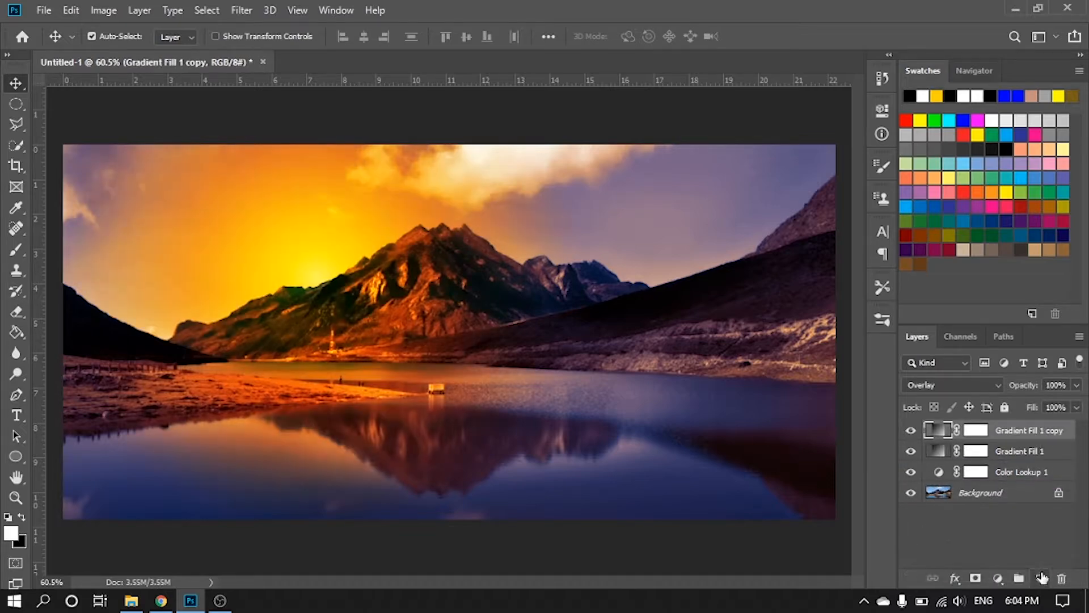
Move the duplicated fill's glow down onto the lake below the sun and keep its blend mode as Overlay
double_click(938, 430)
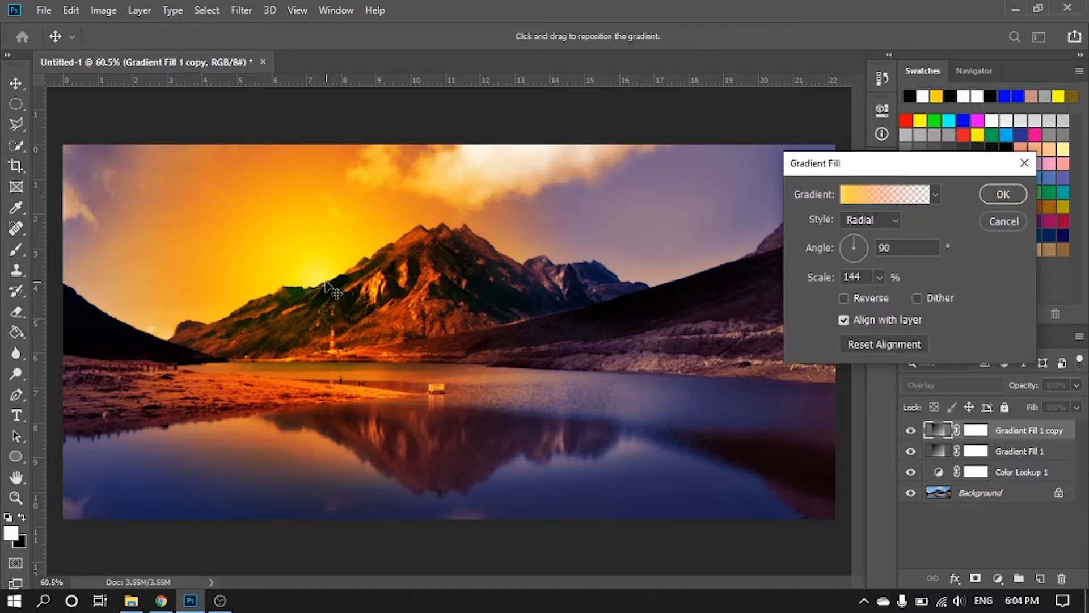
left_click_drag(328, 282, 306, 450)
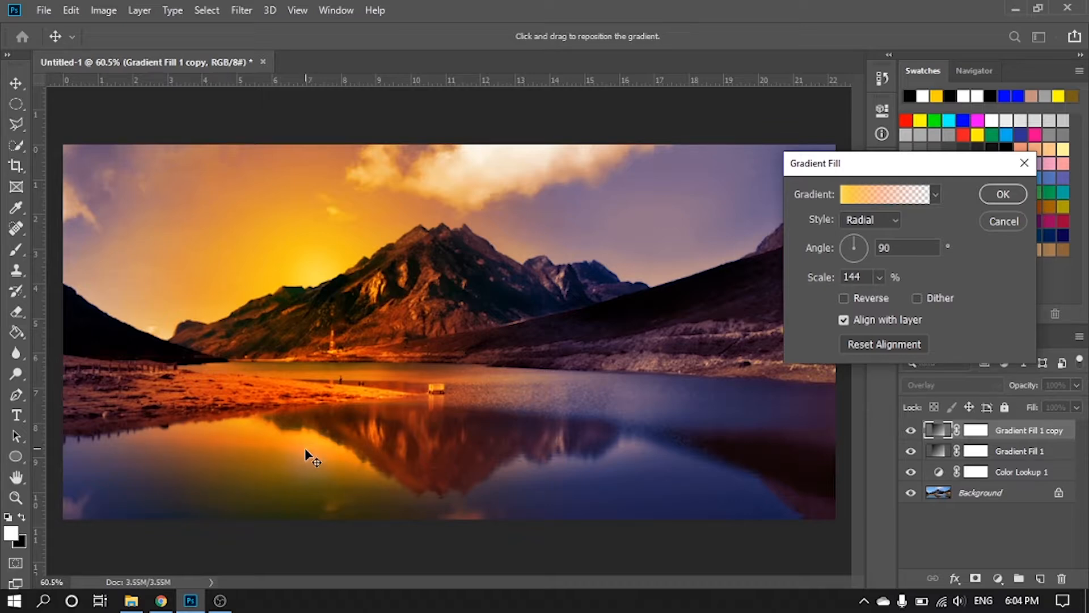
left_click(1004, 195)
left_click(954, 384)
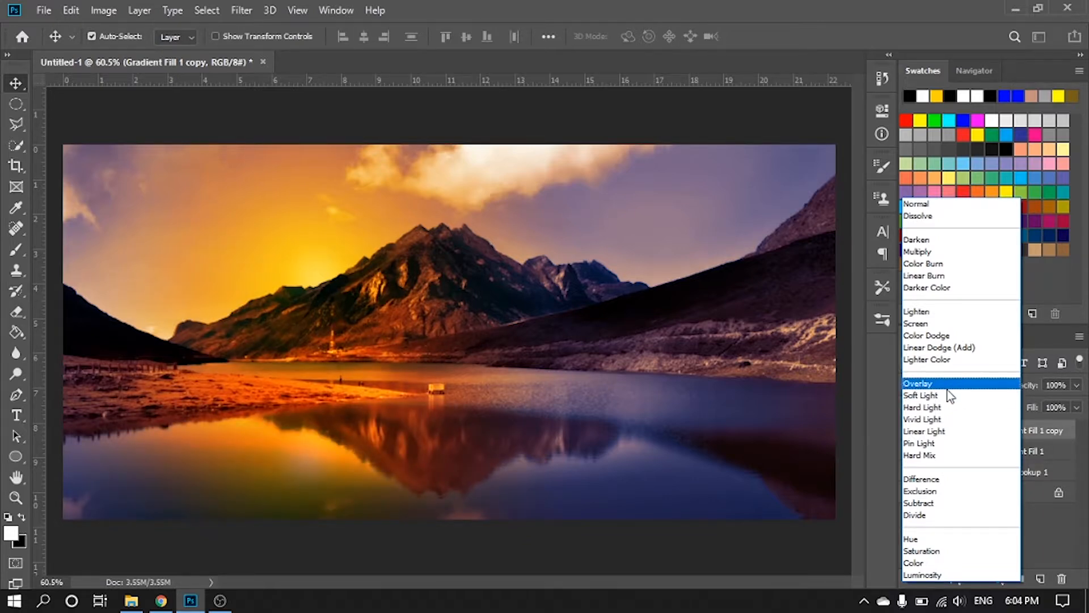
left_click(948, 388)
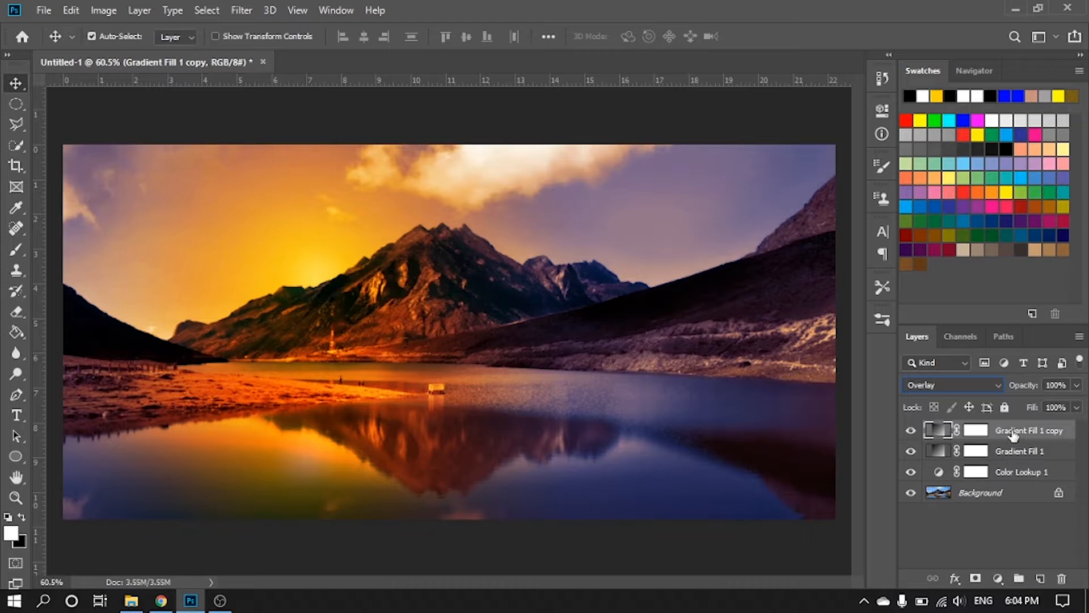
Create a new empty layer above the gradient fills and choose a 200 px Soft Round Pressure brush with 0% hardness
left_click(1042, 579)
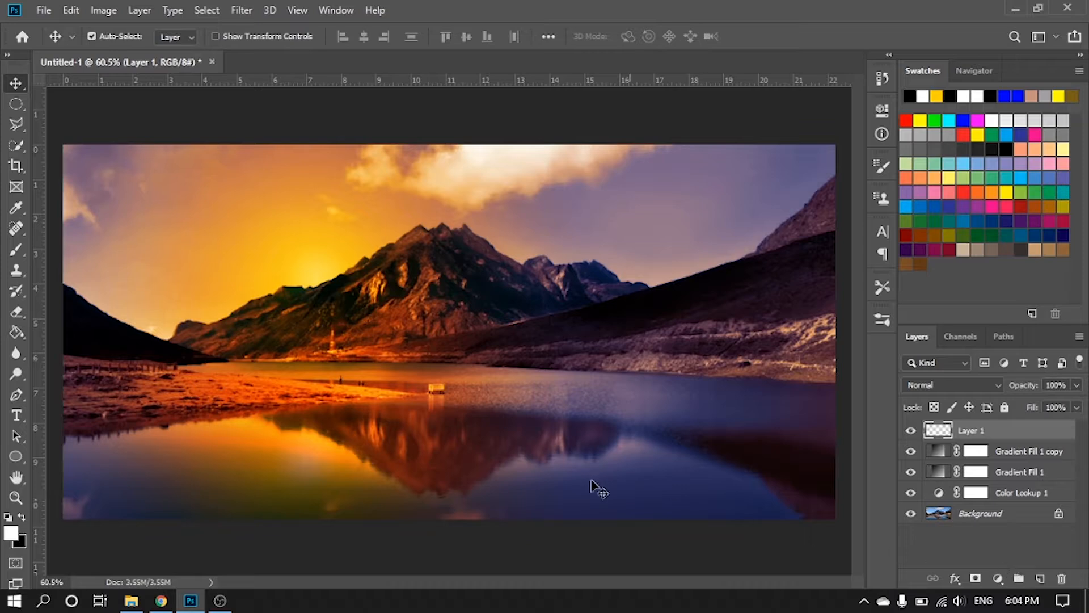
left_click(18, 251)
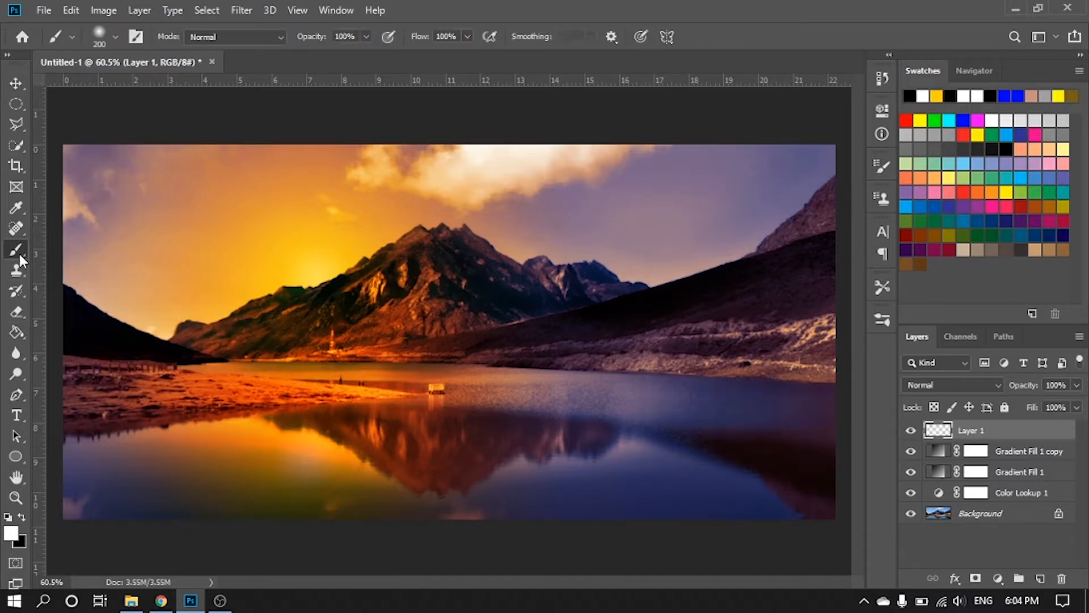
left_click(114, 38)
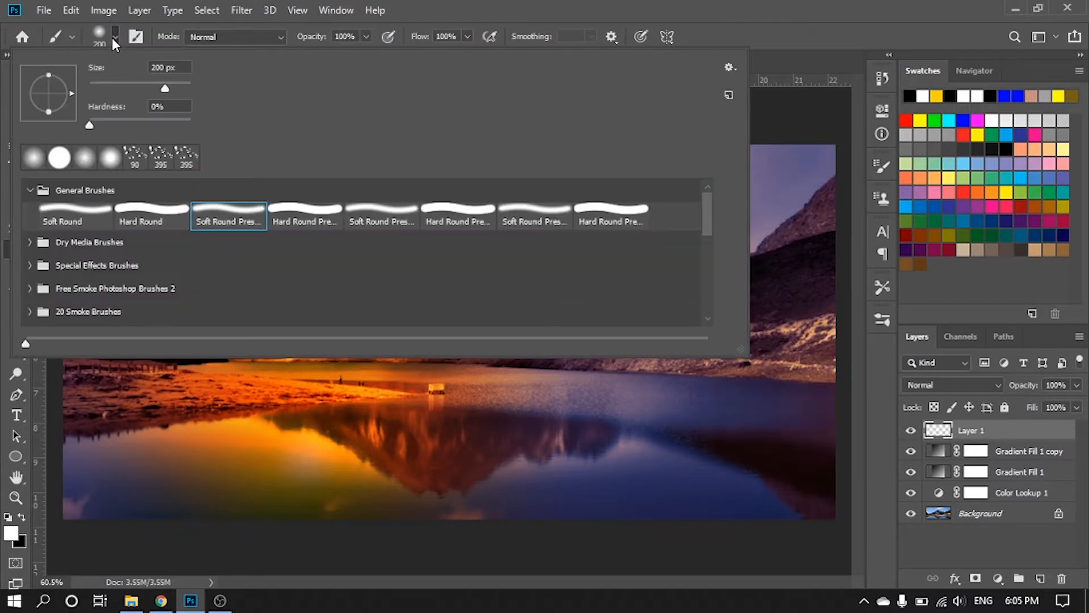
left_click(241, 215)
left_click(426, 8)
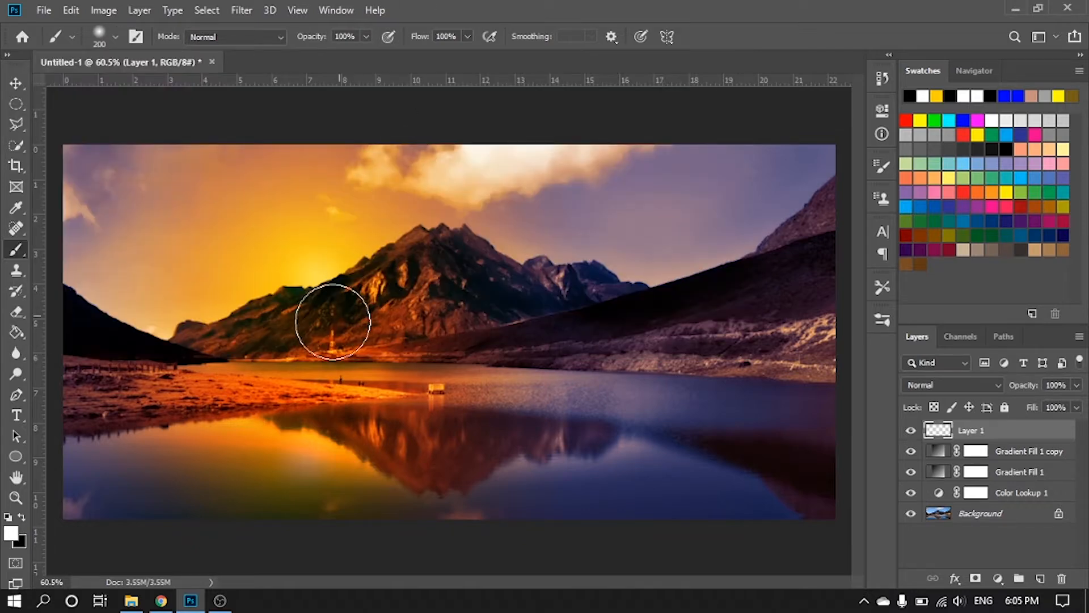
Use white ffffff as the foreground colour and paint one soft spot at the glow's centre on the ridge
scroll(324, 281, "up", 1)
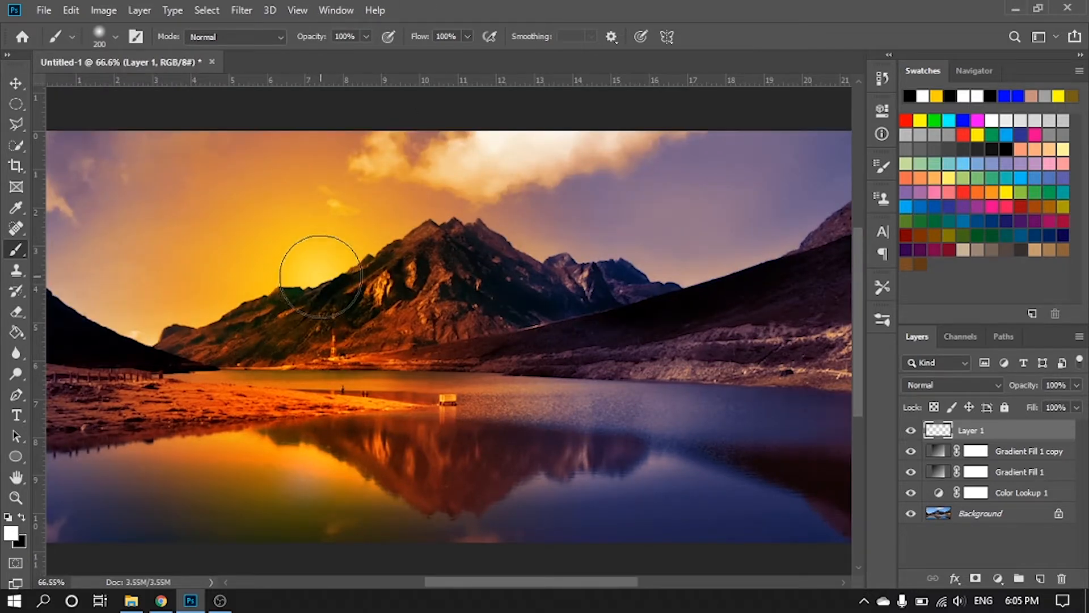
left_click(10, 533)
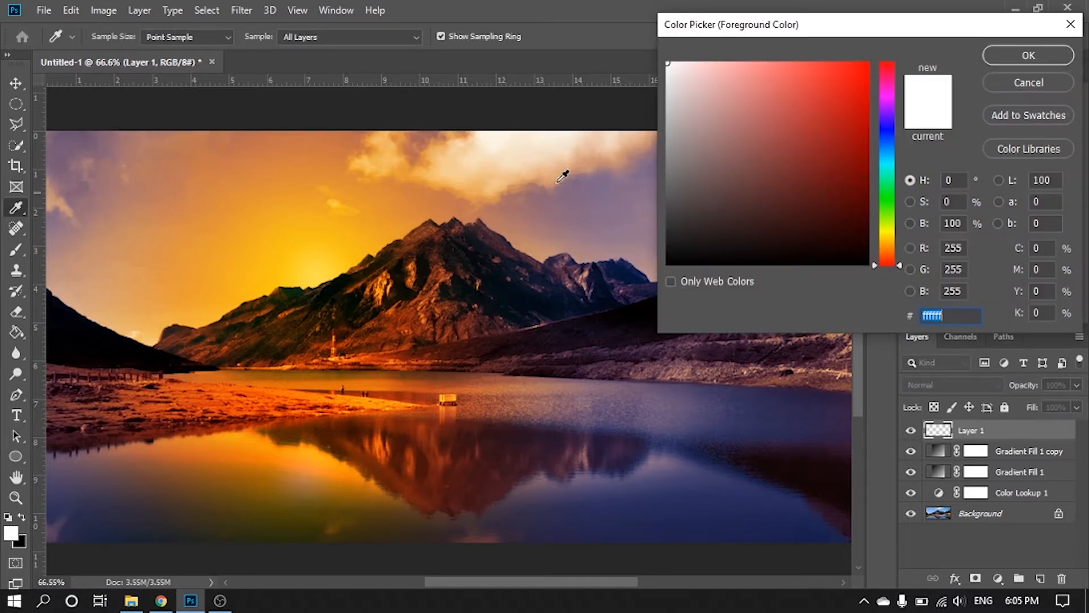
left_click(658, 53)
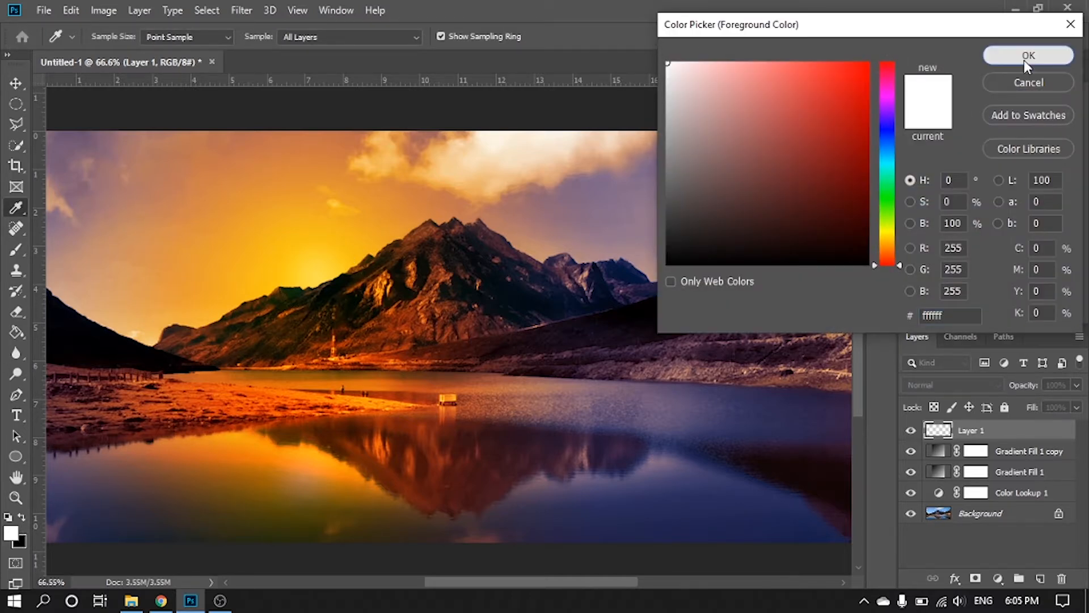
left_click(1028, 55)
key("b")
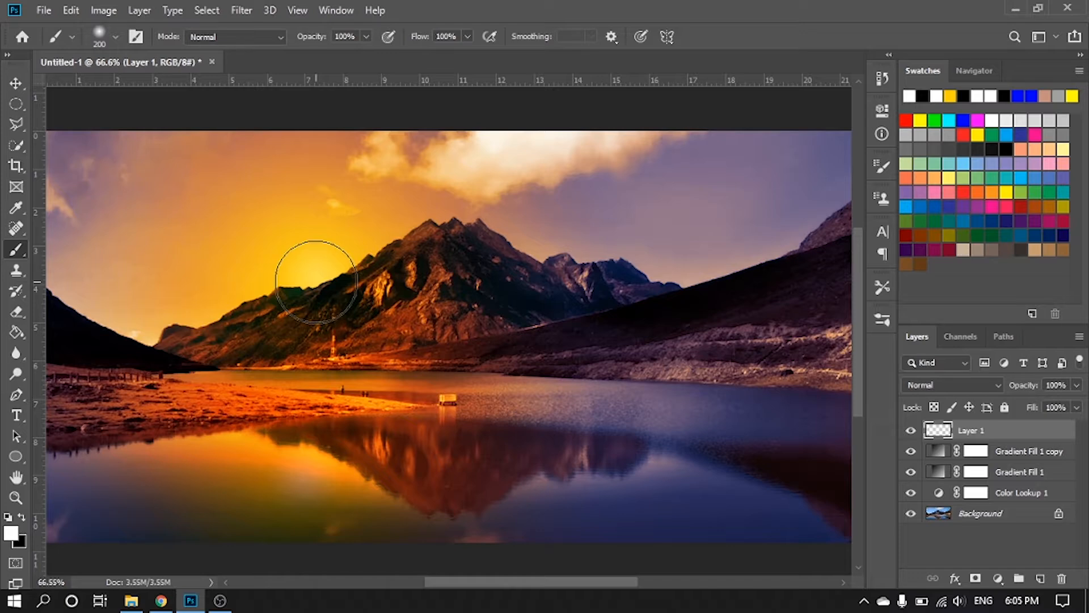
left_click(315, 280)
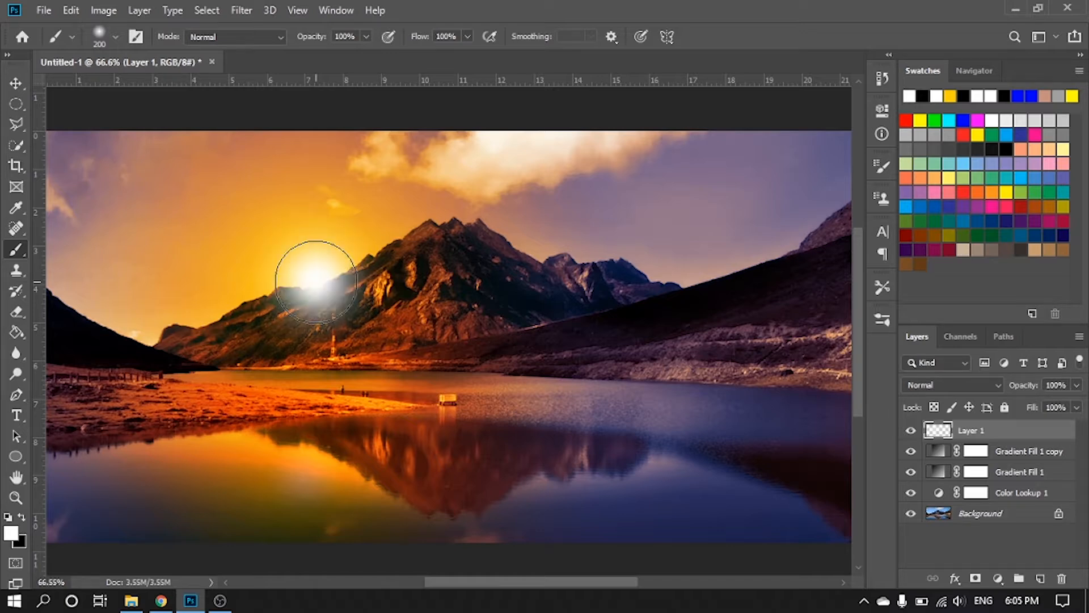
Set the blend mode of the white spot's layer to Saturation
left_click(16, 84)
mouse_move(323, 292)
left_mouse_down()
mouse_move(324, 275)
mouse_move(324, 289)
left_mouse_up()
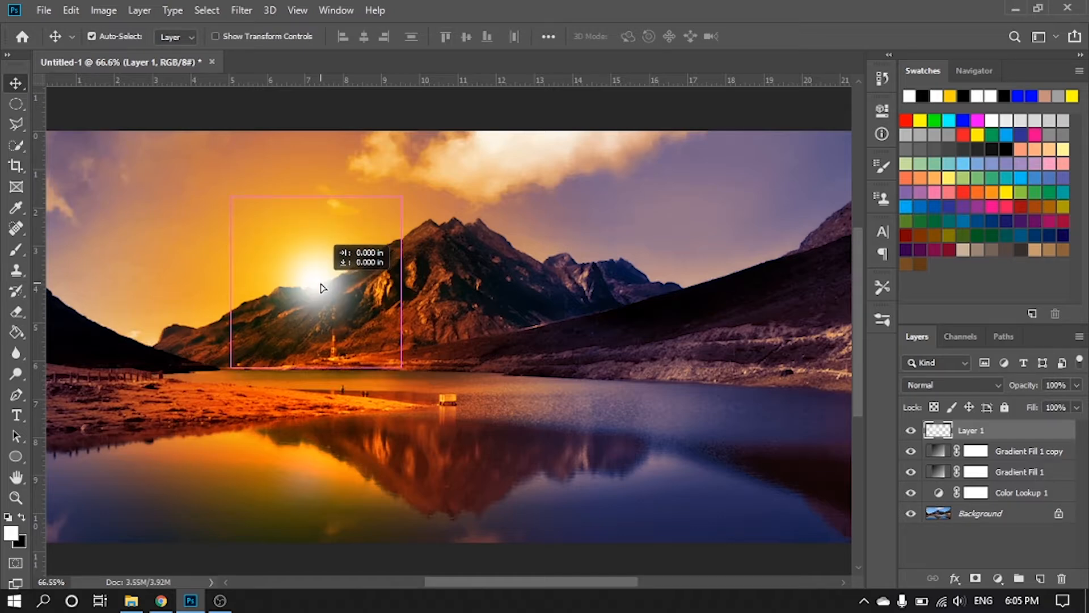
left_click_drag(321, 288, 321, 288)
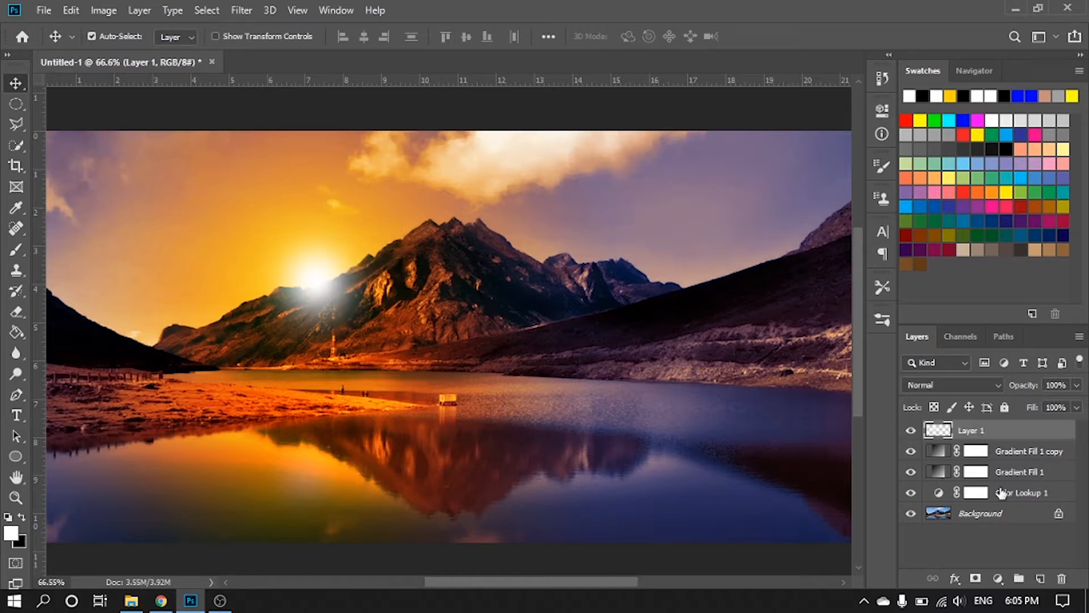
left_click(972, 383)
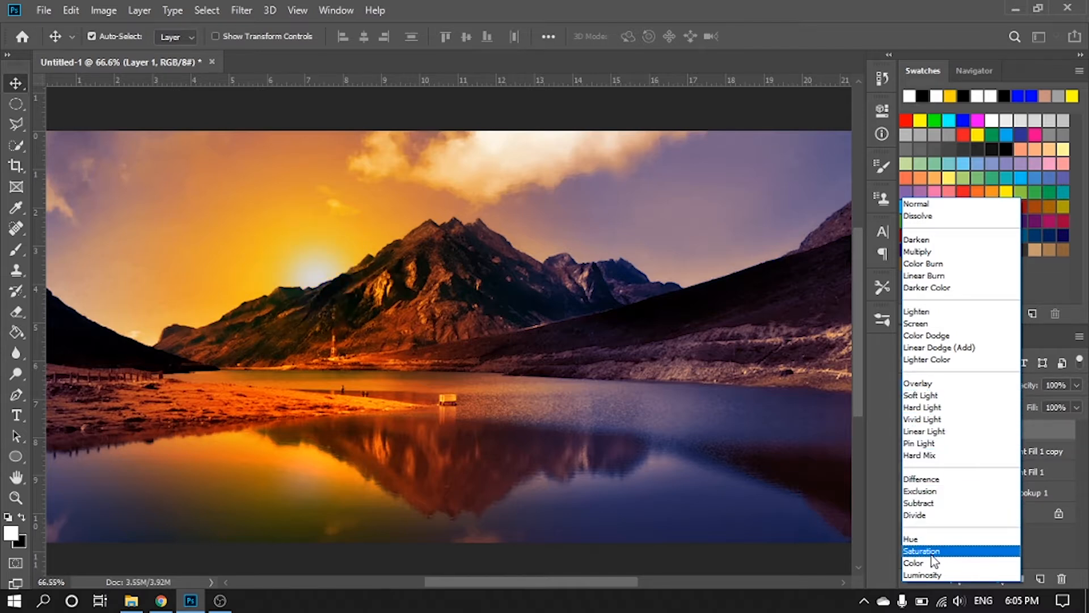
left_click(955, 552)
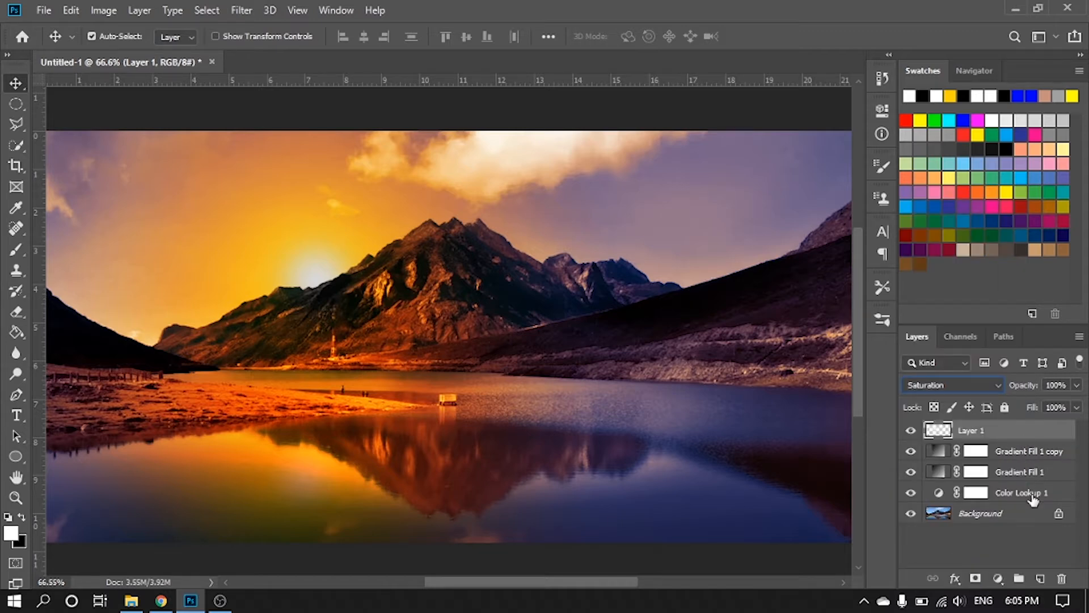
Duplicate the white spot's layer and move the copy down onto the sun's reflection in the lake
left_click_drag(1016, 432, 1040, 578)
left_click_drag(296, 274, 302, 451)
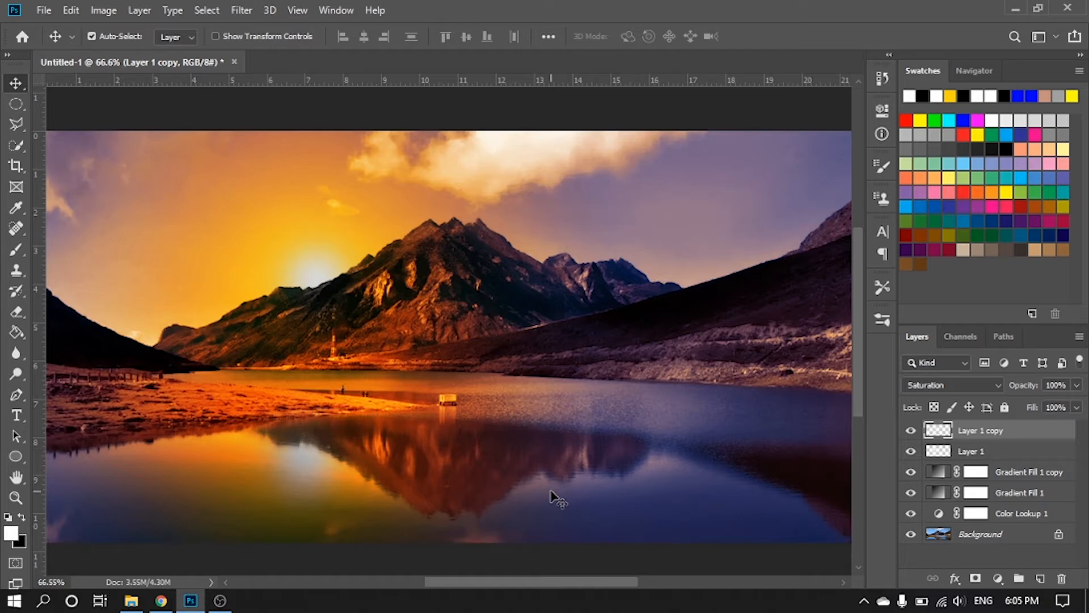
Group all layers above the Background, from Color Lookup 1 up to Layer 1 copy, keeping the default group name and Pass Through mode
left_click(1013, 514, "shift")
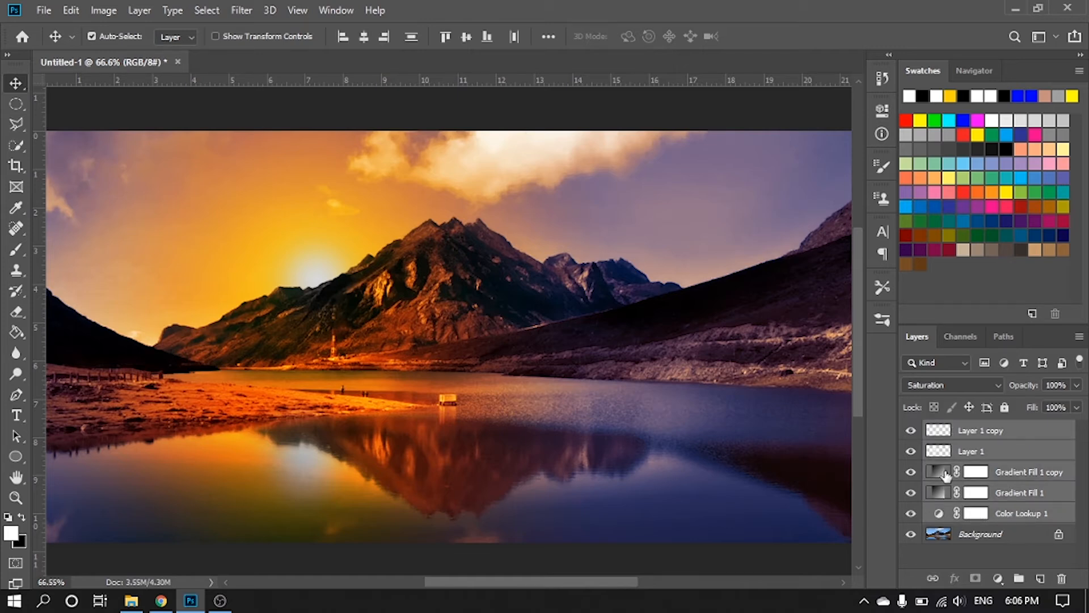
right_click(1019, 459)
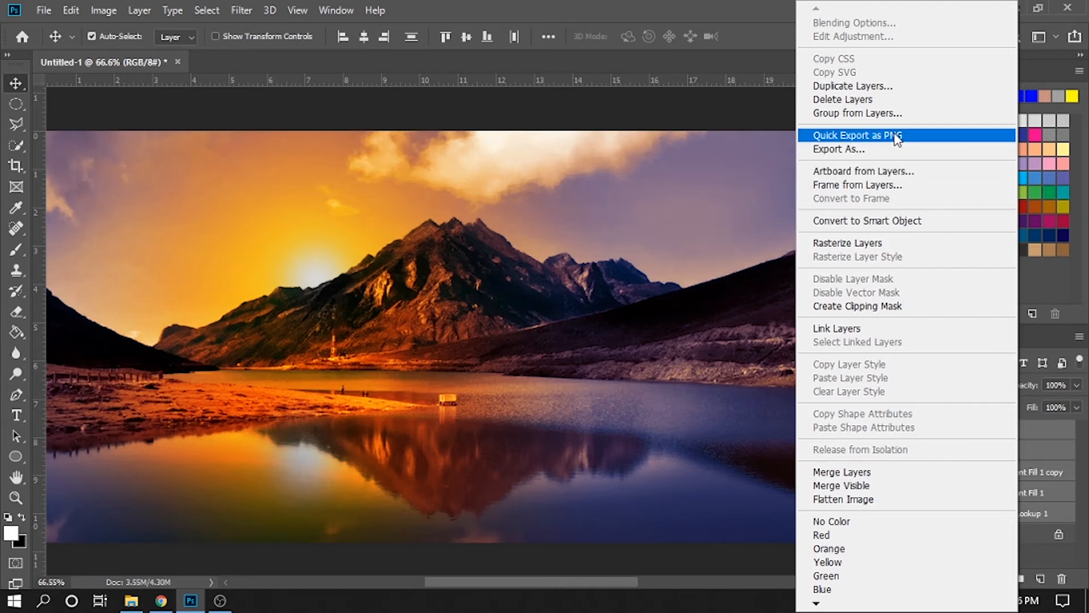
left_click(901, 116)
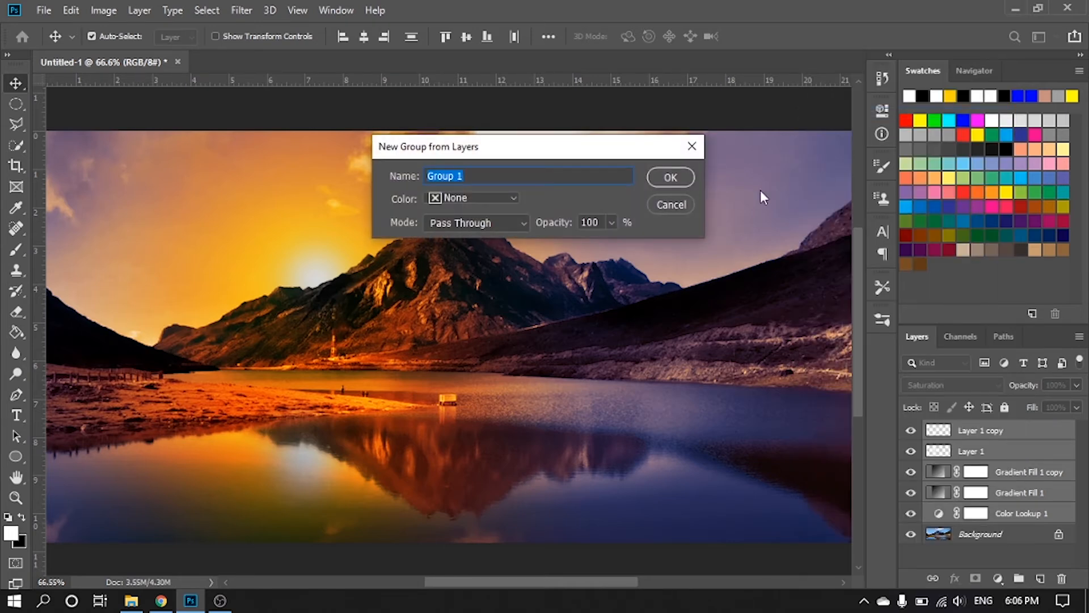
left_click(676, 177)
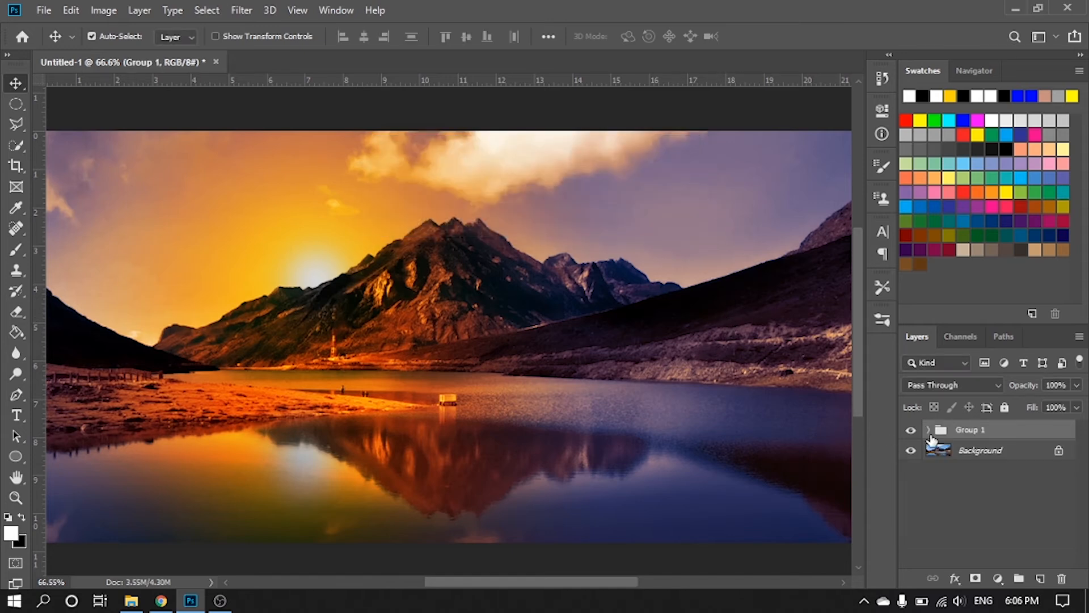
Toggle the visibility of the effects group off and on twice to compare the original photo with the sunset edit
left_click(911, 431)
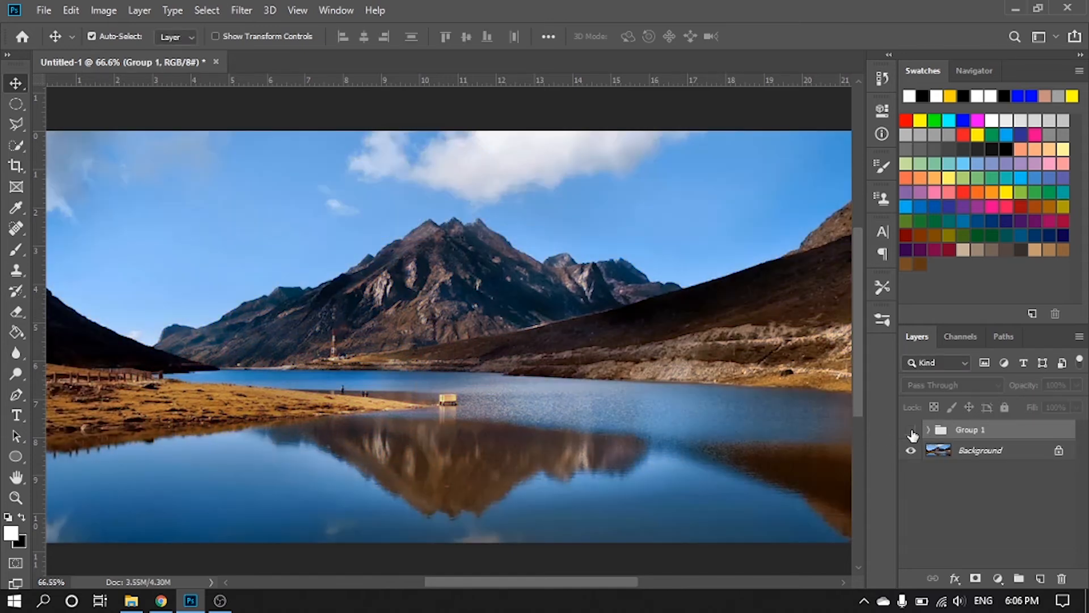
left_click(911, 432)
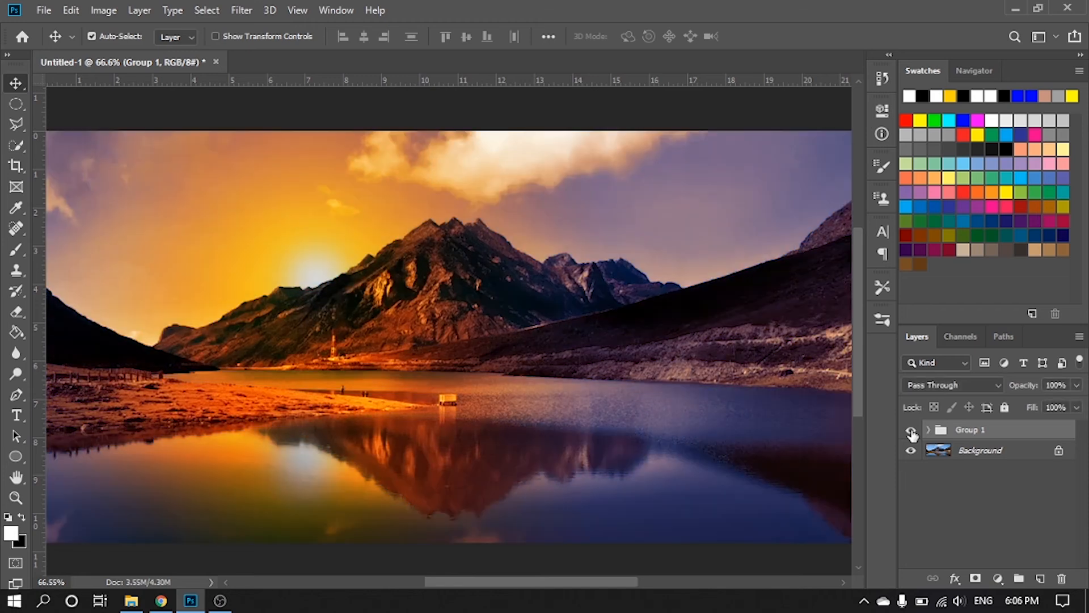
left_click(911, 432)
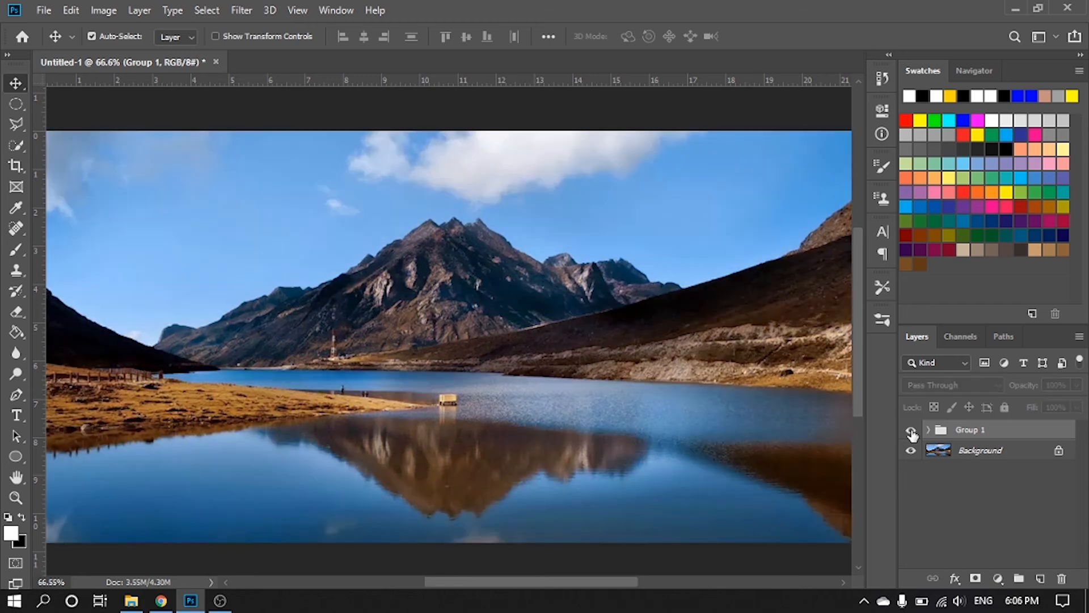
left_click(911, 432)
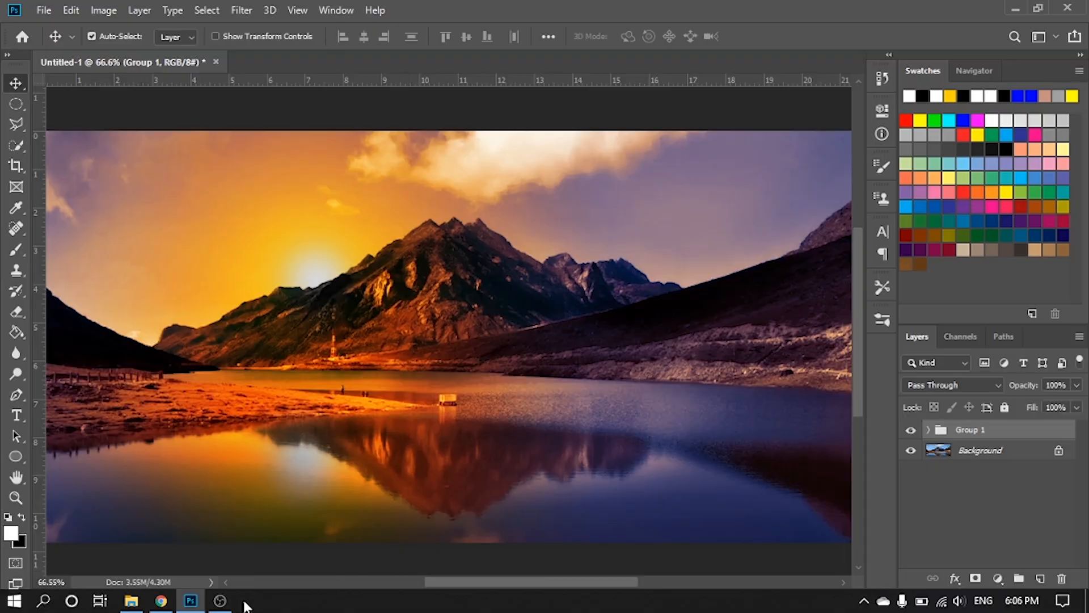